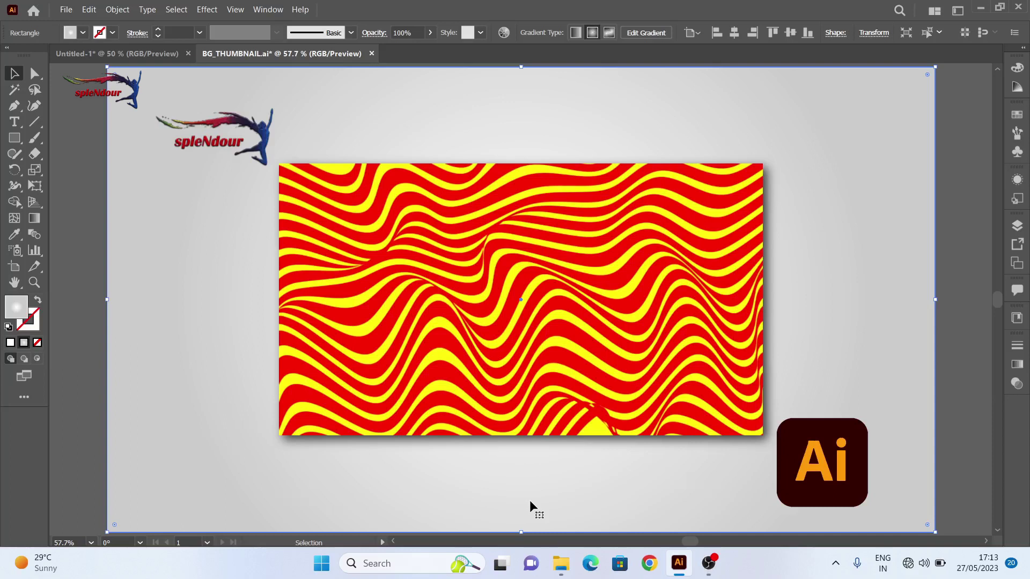
# Step: Create a new document from the Common 1366 × 768 px preset
pyautogui.press('a')
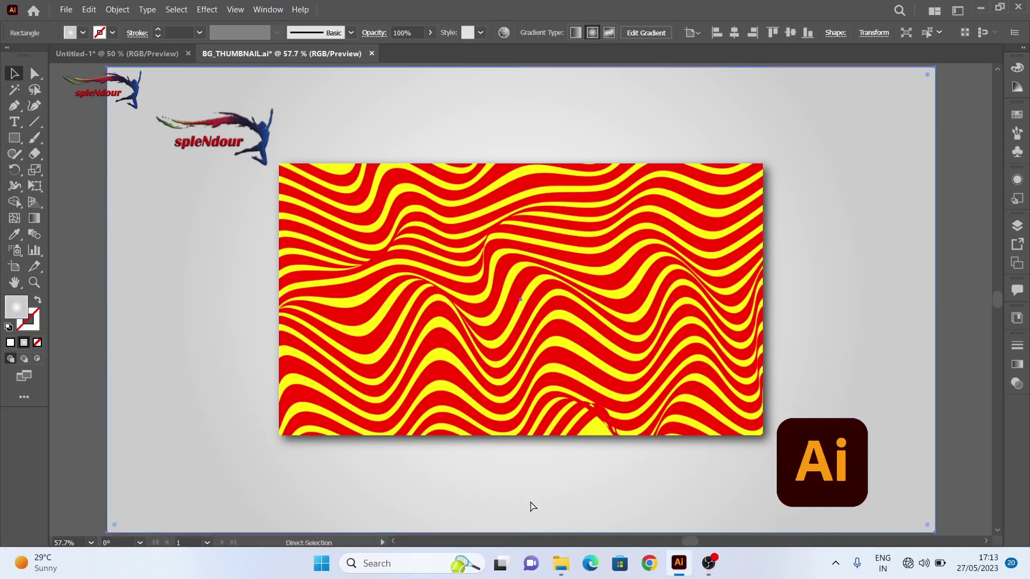
pyautogui.press('v')
pyautogui.hotkey('ctrl', 'n')
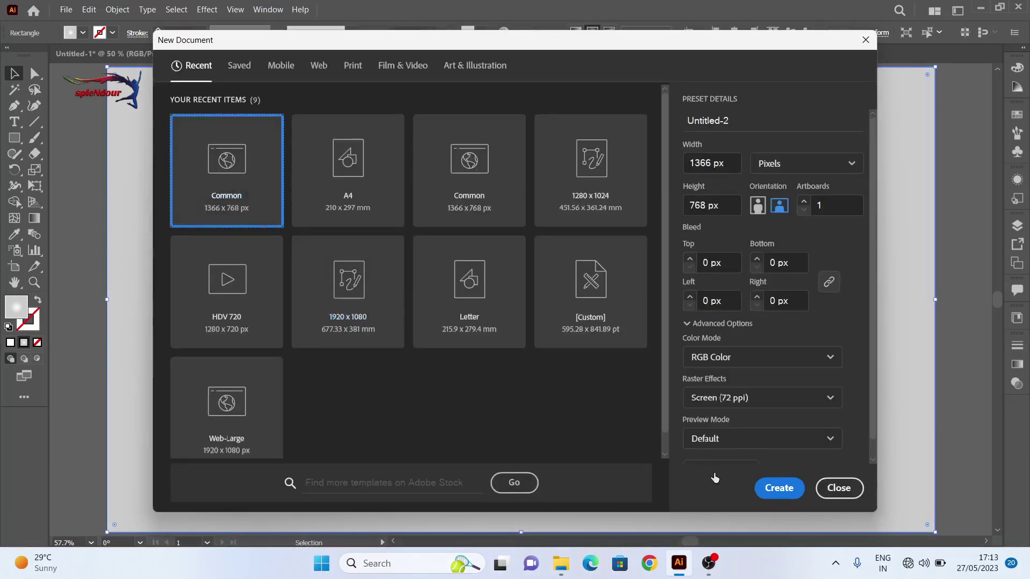
pyautogui.click(779, 488)
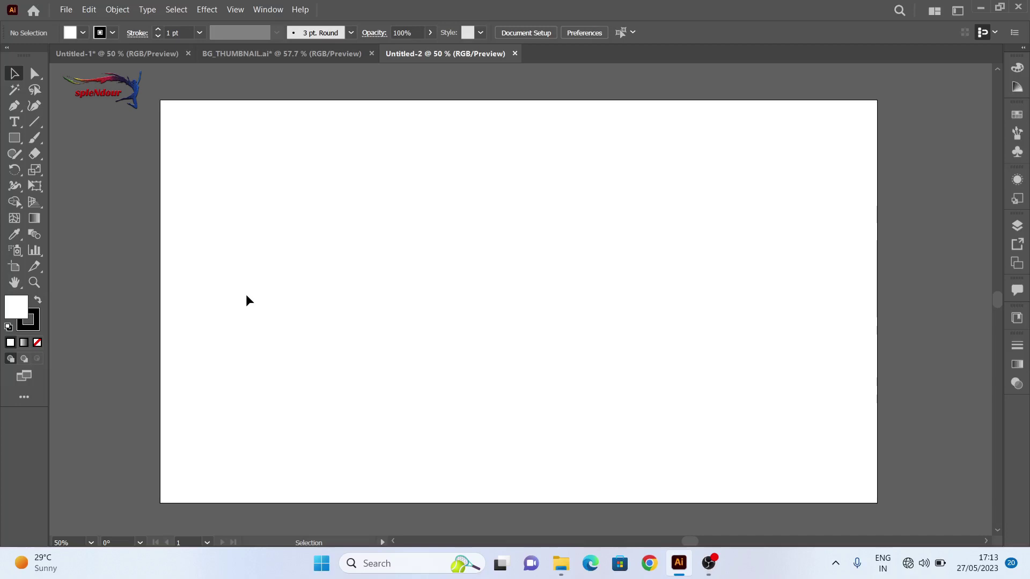
# Step: Draw a thin 1366 × 15 px rectangle by entering its exact size
pyautogui.click(11, 141)
pyautogui.click(212, 137)
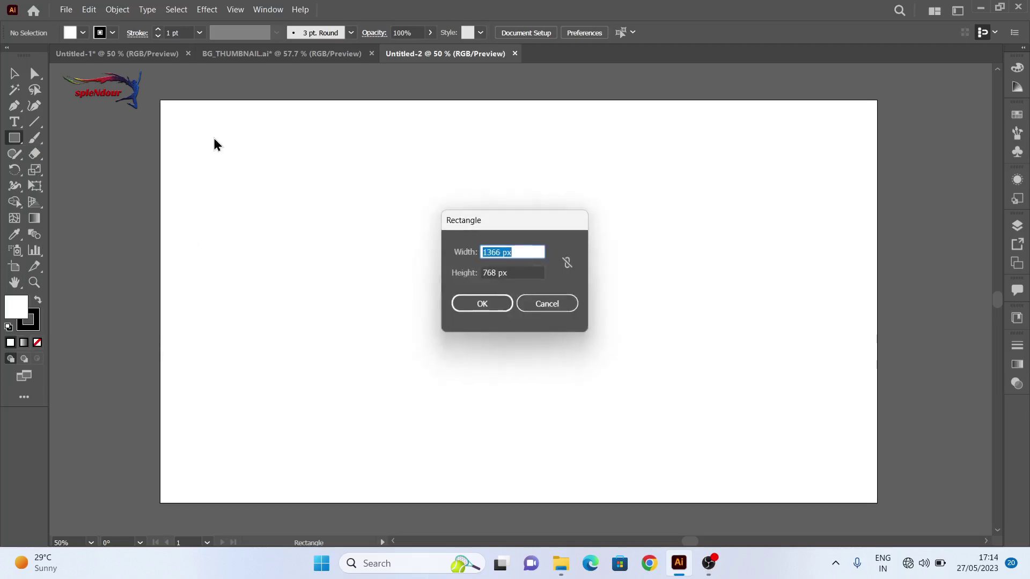
pyautogui.doubleClick(489, 273)
pyautogui.write('15')
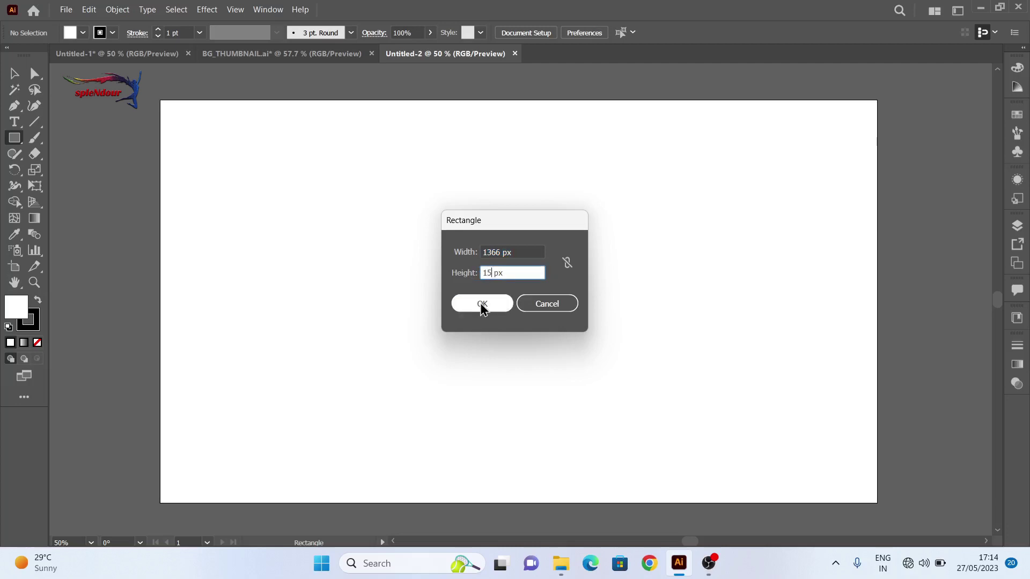
pyautogui.click(481, 305)
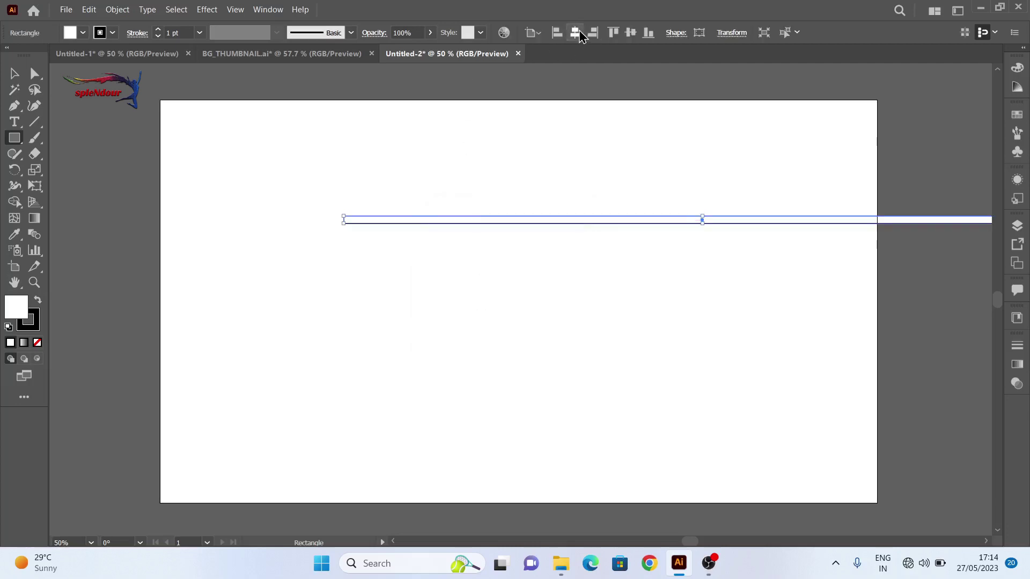
# Step: Align the strip to the artboard's top centre with black fill and no stroke
pyautogui.click(576, 34)
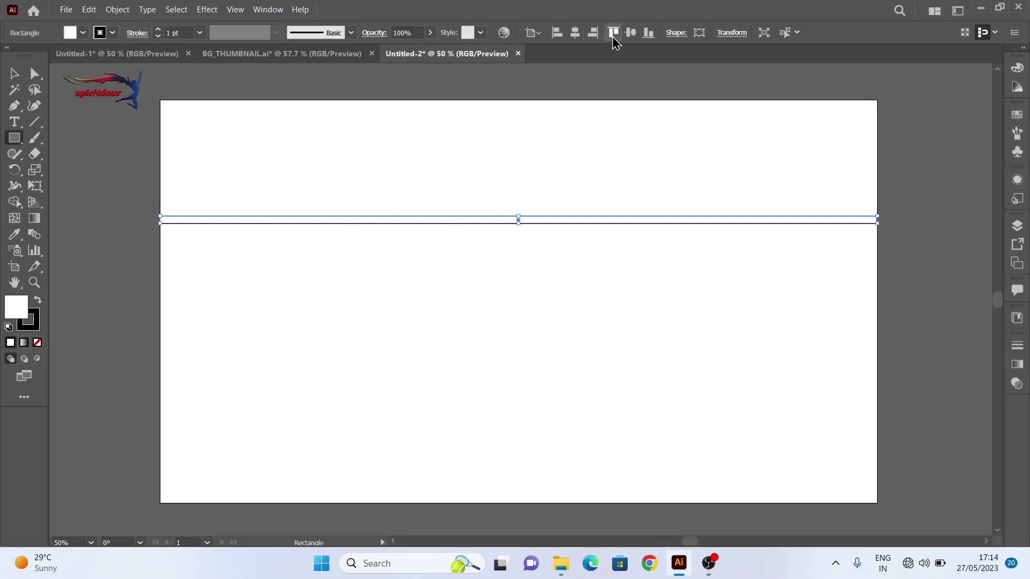
pyautogui.click(614, 33)
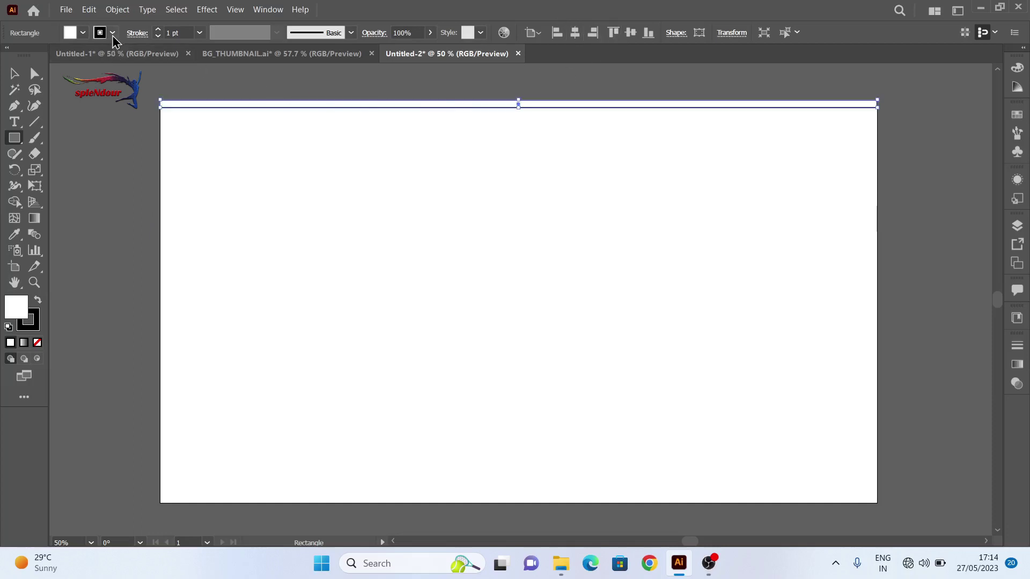
pyautogui.click(112, 32)
pyautogui.click(10, 55)
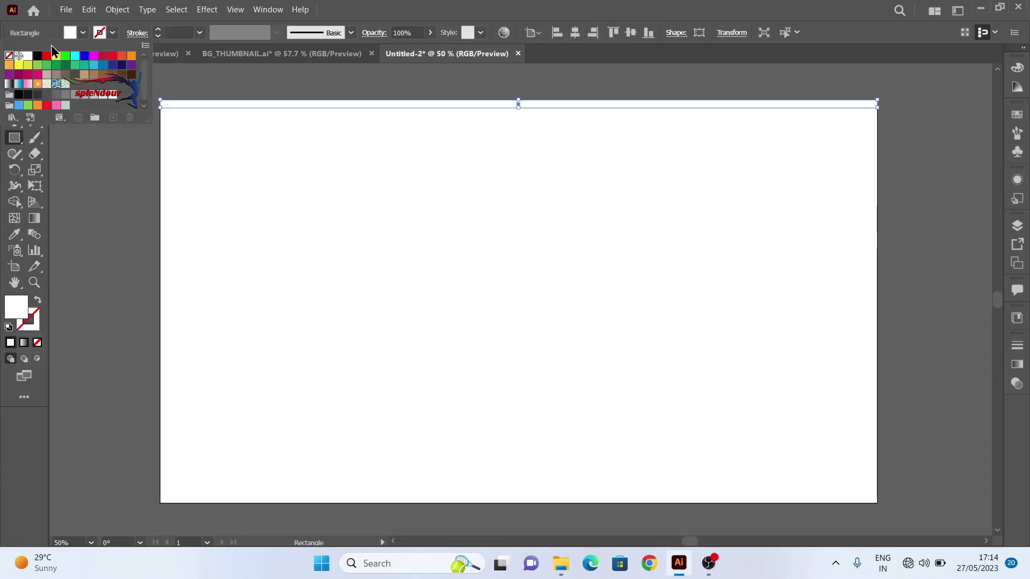
pyautogui.click(83, 33)
pyautogui.click(37, 56)
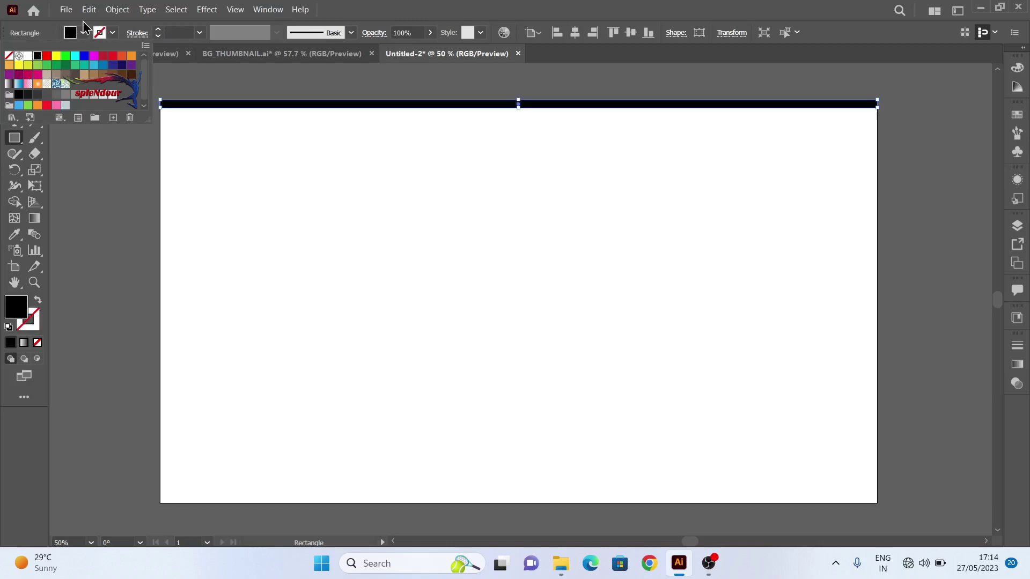
pyautogui.click(83, 34)
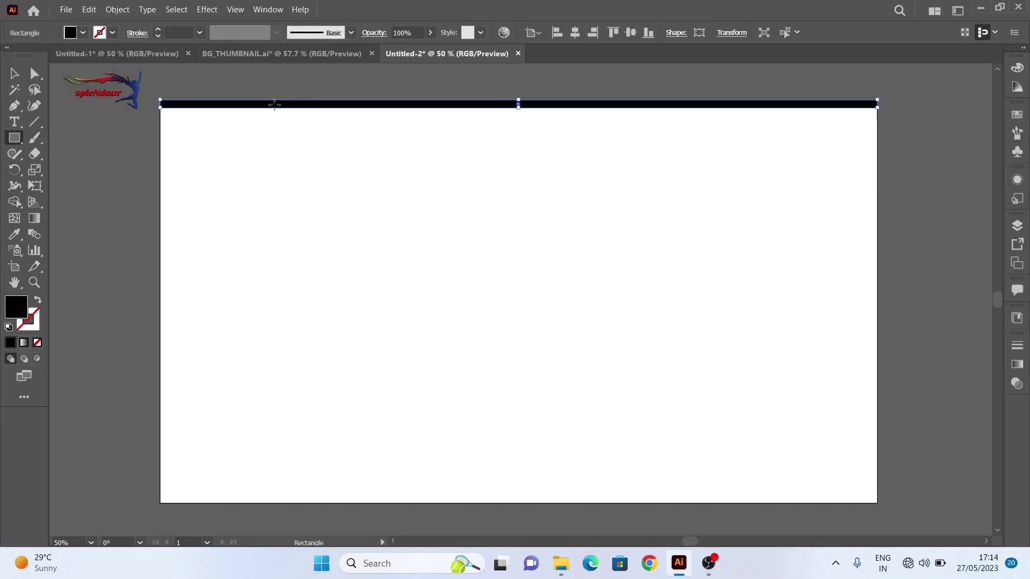
# Step: Apply a Transform effect moving copies 30 px down with 25 copies
pyautogui.click(208, 10)
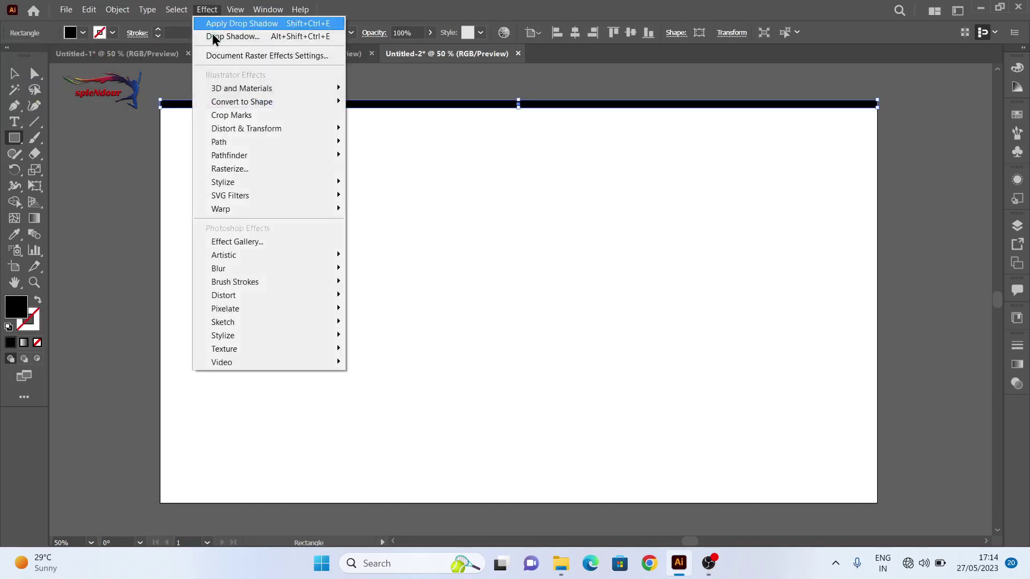
pyautogui.moveTo(246, 129)
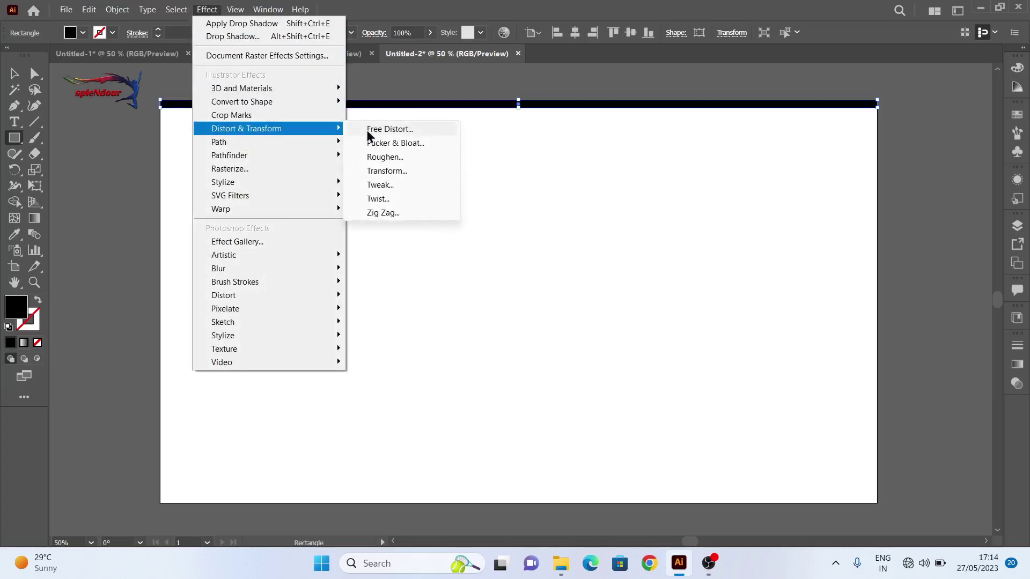
pyautogui.click(378, 171)
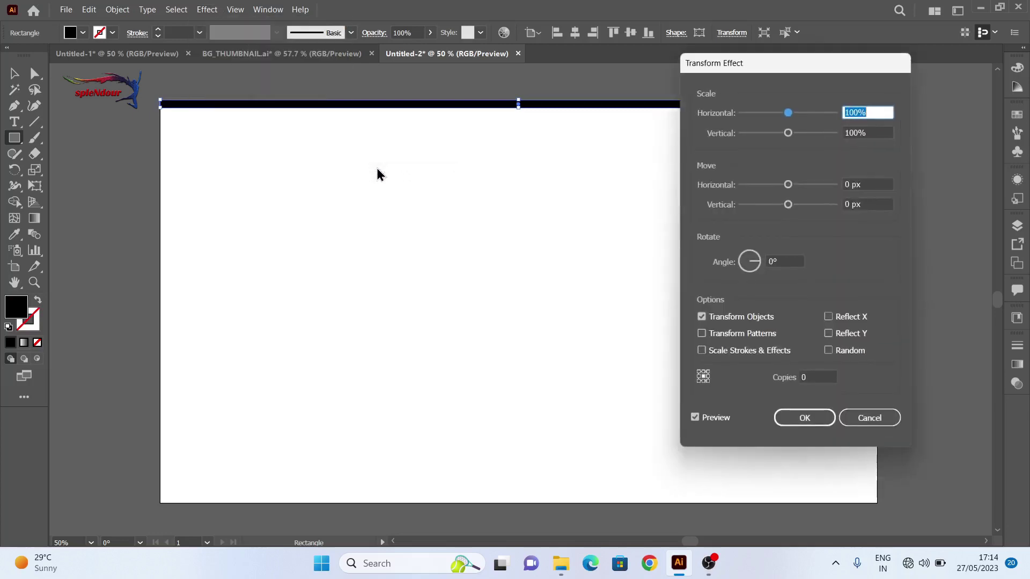
pyautogui.click(851, 204)
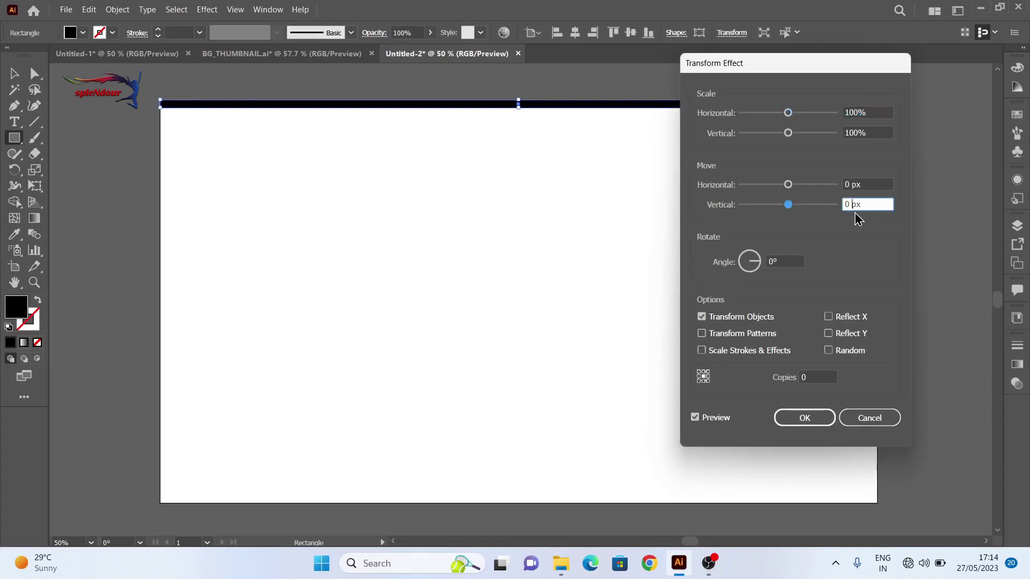
pyautogui.write('30')
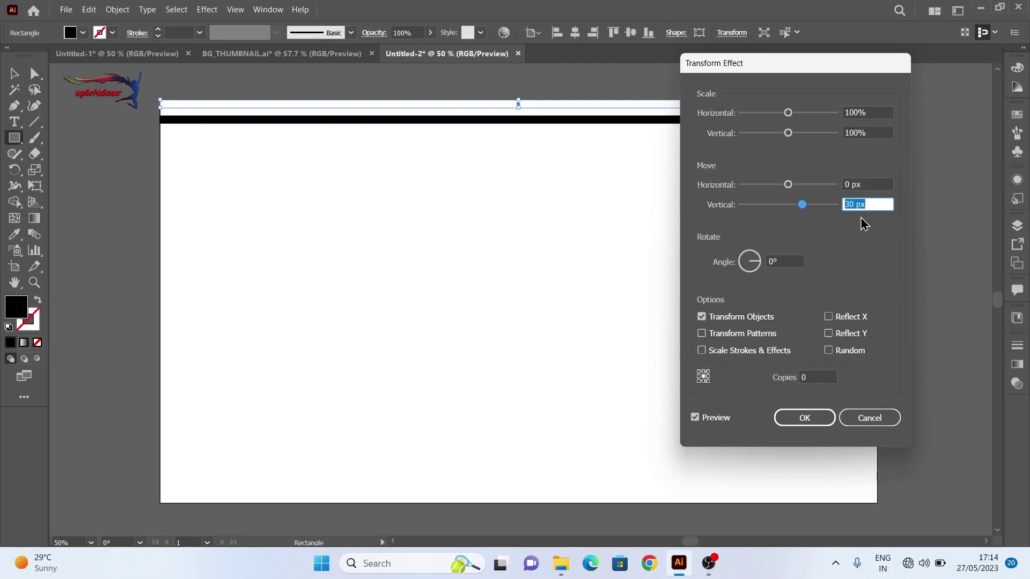
pyautogui.click(816, 375)
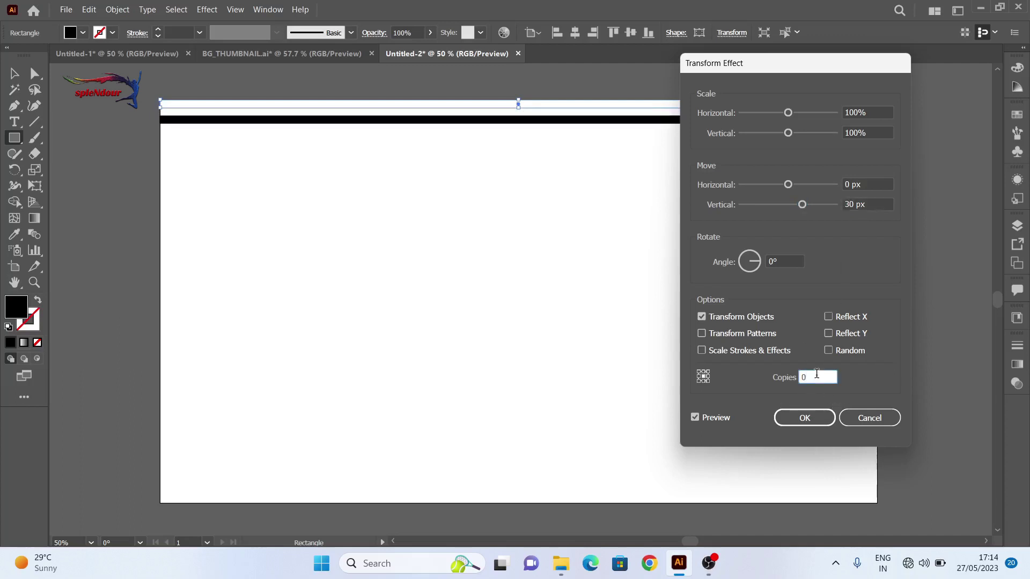
pyautogui.press('Up')
pyautogui.press('Up')
pyautogui.press('Up')
pyautogui.press('Up')
pyautogui.press('Up')
pyautogui.press('Up')
pyautogui.press('Up')
pyautogui.press('Up')
pyautogui.press('Up')
pyautogui.press('Up')
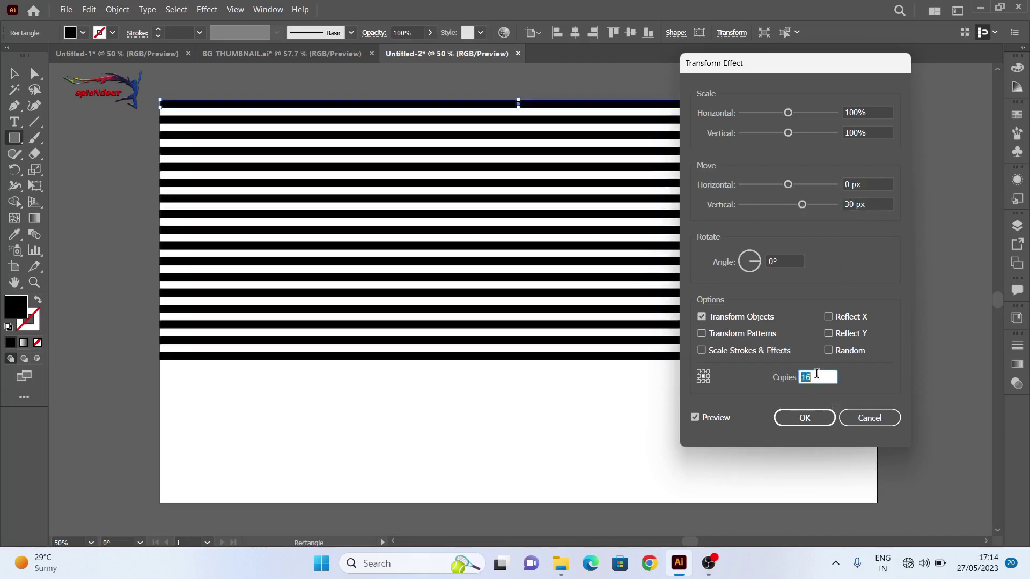
pyautogui.press('Up')
pyautogui.press('Up')
pyautogui.press('Up')
pyautogui.press('Up')
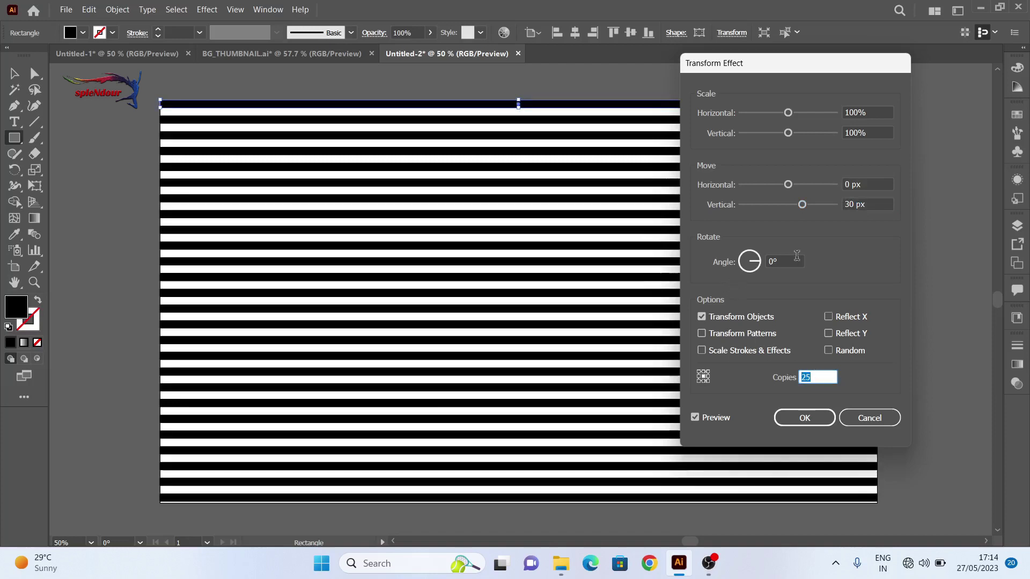
pyautogui.click(804, 417)
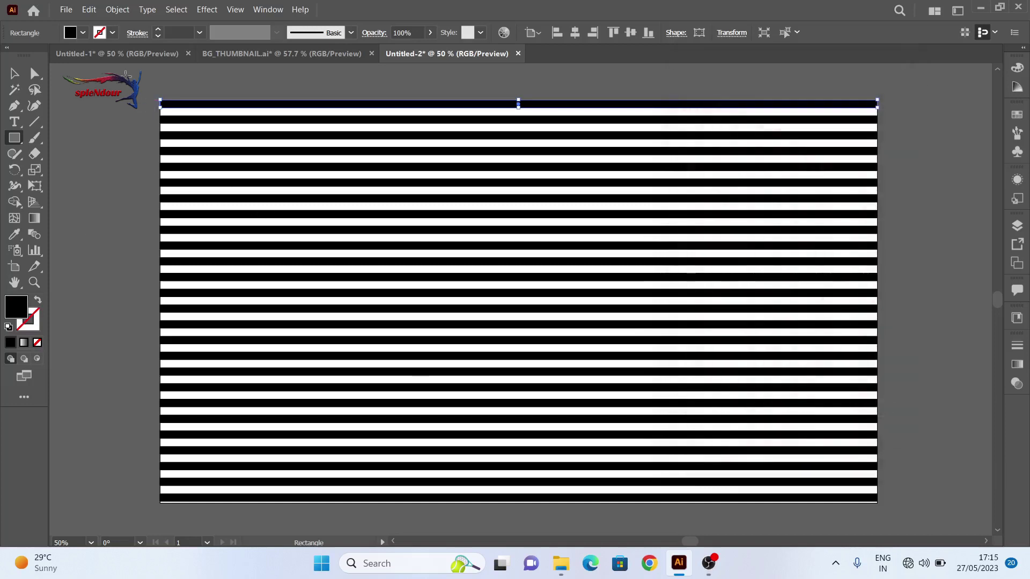
# Step: Apply Envelope Distort > Make with Mesh using 5 rows and 10 columns
pyautogui.click(118, 10)
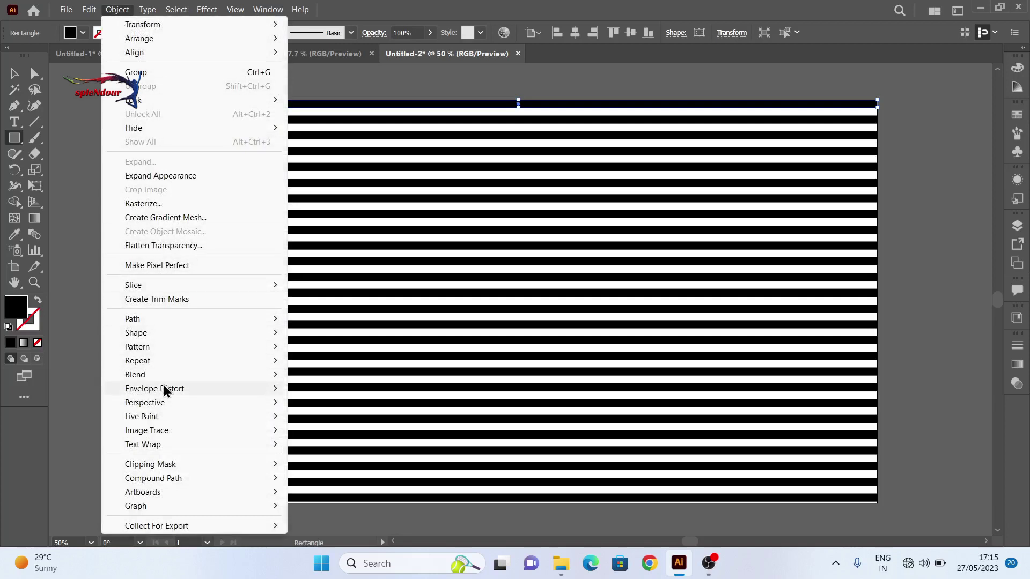
pyautogui.moveTo(154, 389)
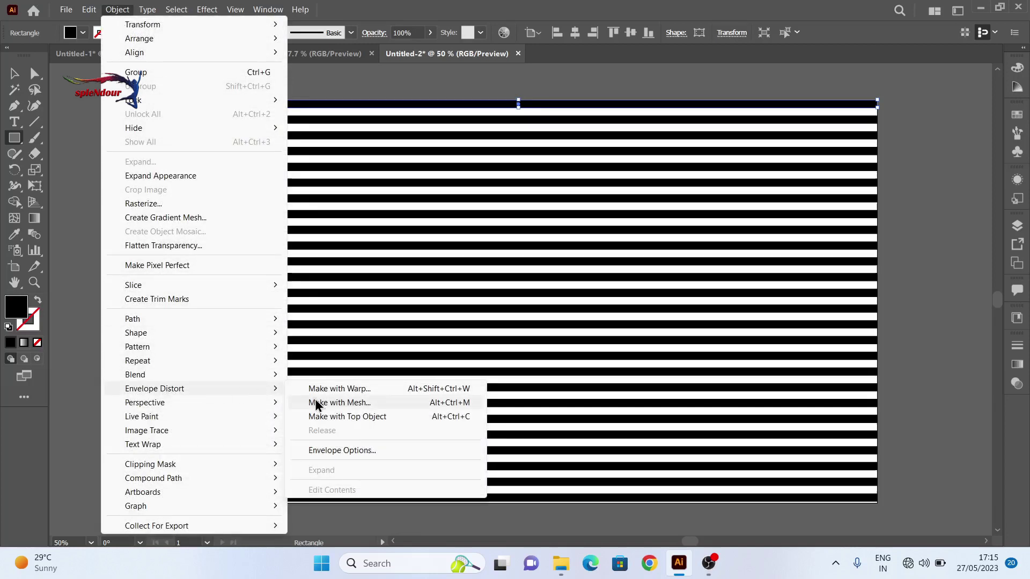
pyautogui.click(320, 404)
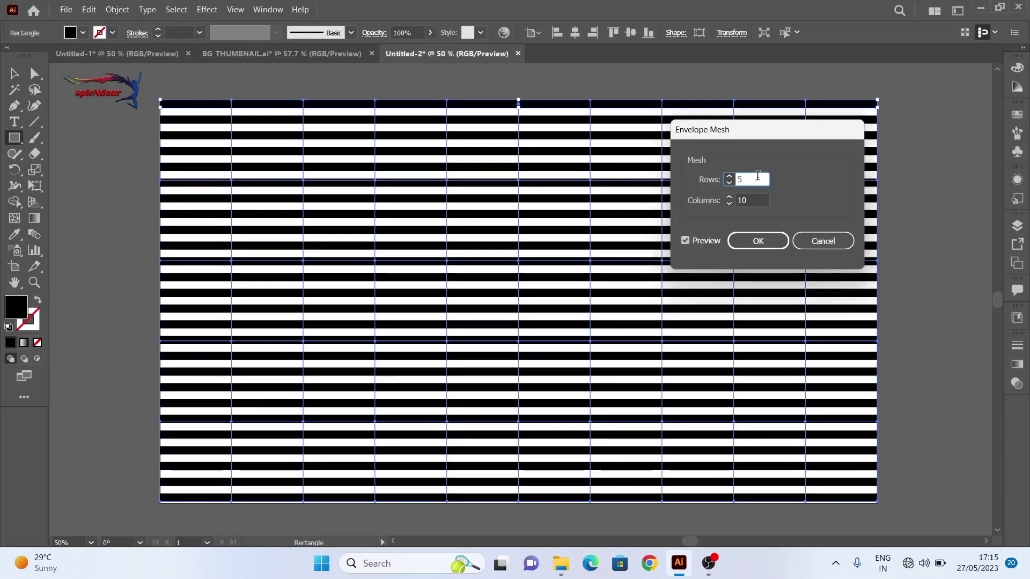
pyautogui.click(762, 200)
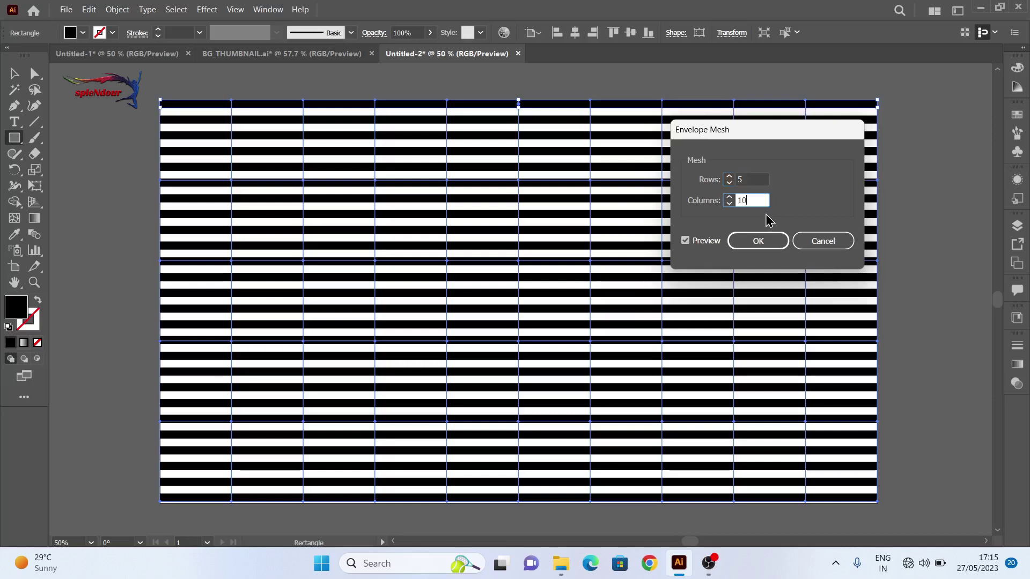
pyautogui.click(757, 241)
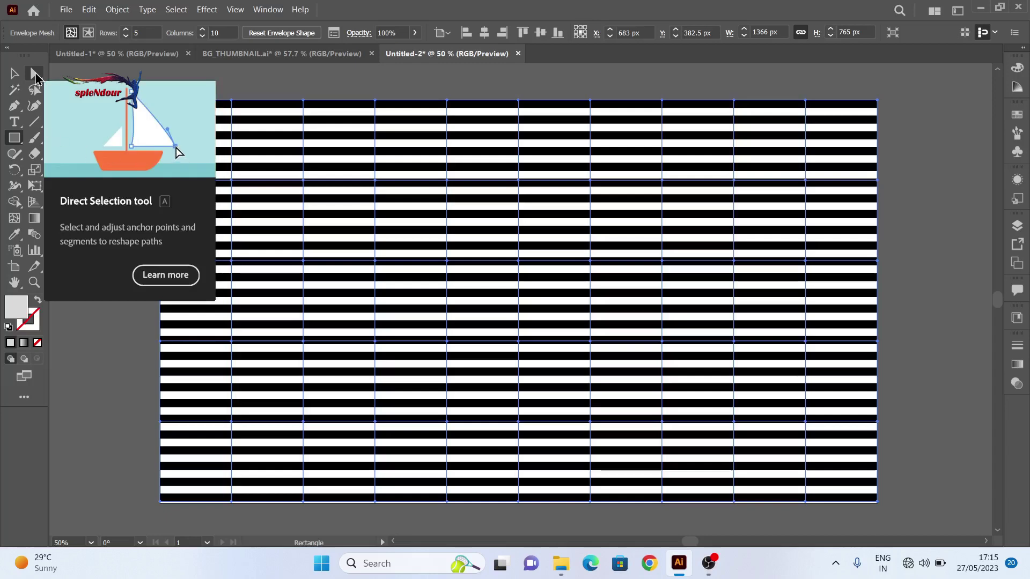
# Step: Marquee-select alternate mesh point columns and drag them upward into waves
pyautogui.click(35, 75)
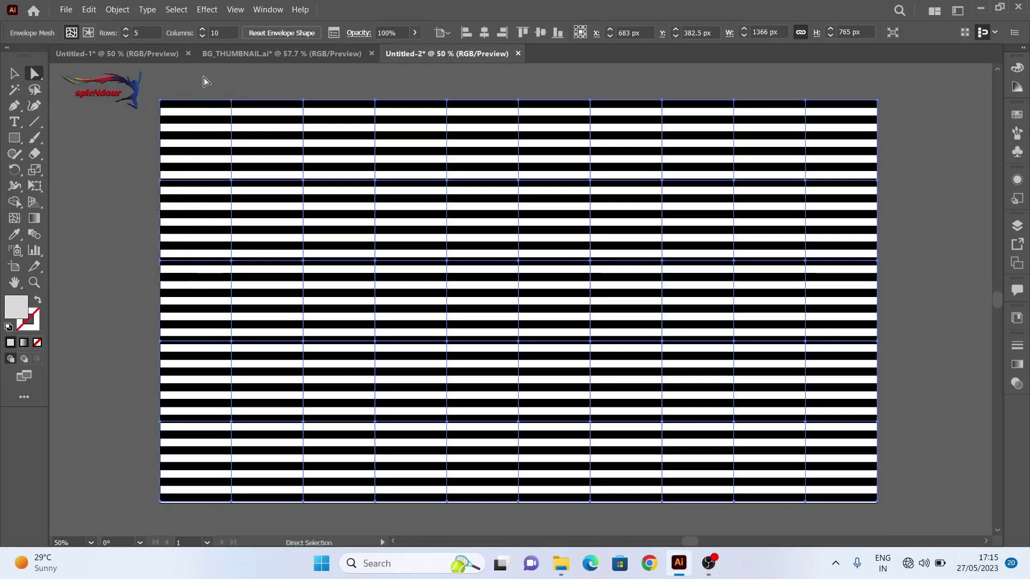
pyautogui.moveTo(208, 82); pyautogui.dragTo(259, 519)
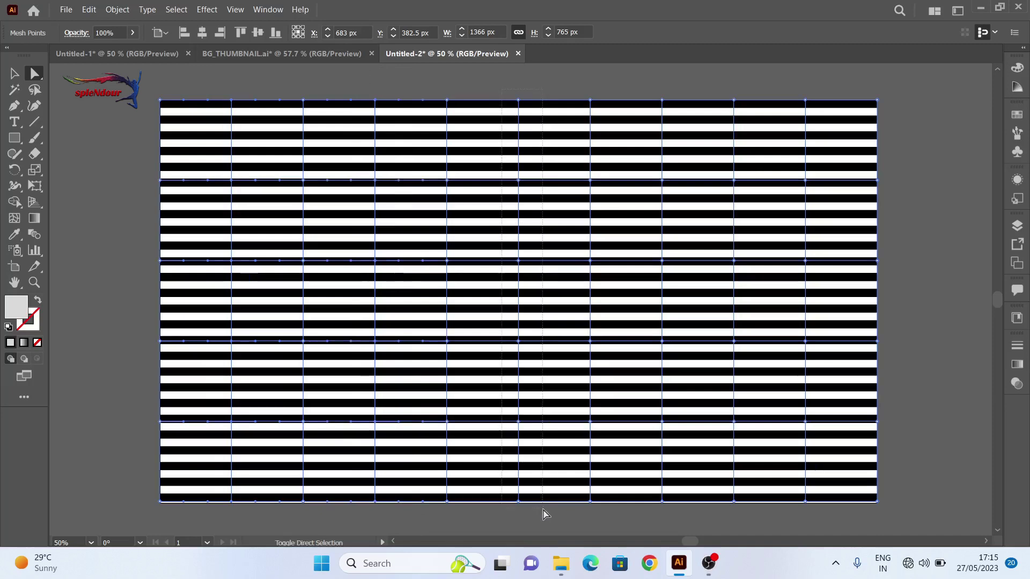
pyautogui.moveTo(648, 84); pyautogui.dragTo(698, 530)
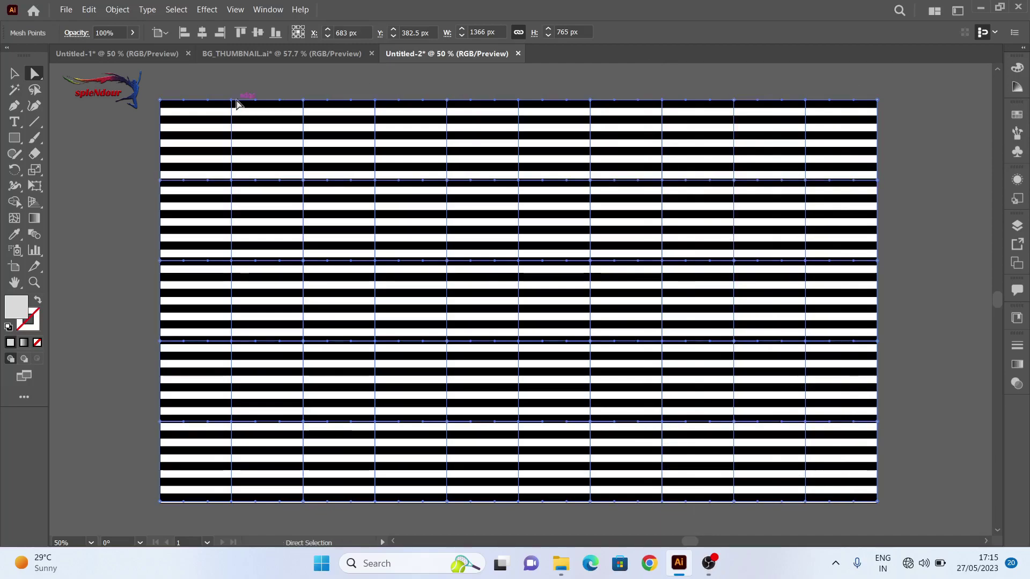
pyautogui.moveTo(231, 101)
pyautogui.mouseDown()
pyautogui.moveTo(240, 80)
pyautogui.moveTo(199, 83)
pyautogui.moveTo(248, 80)
pyautogui.mouseUp()
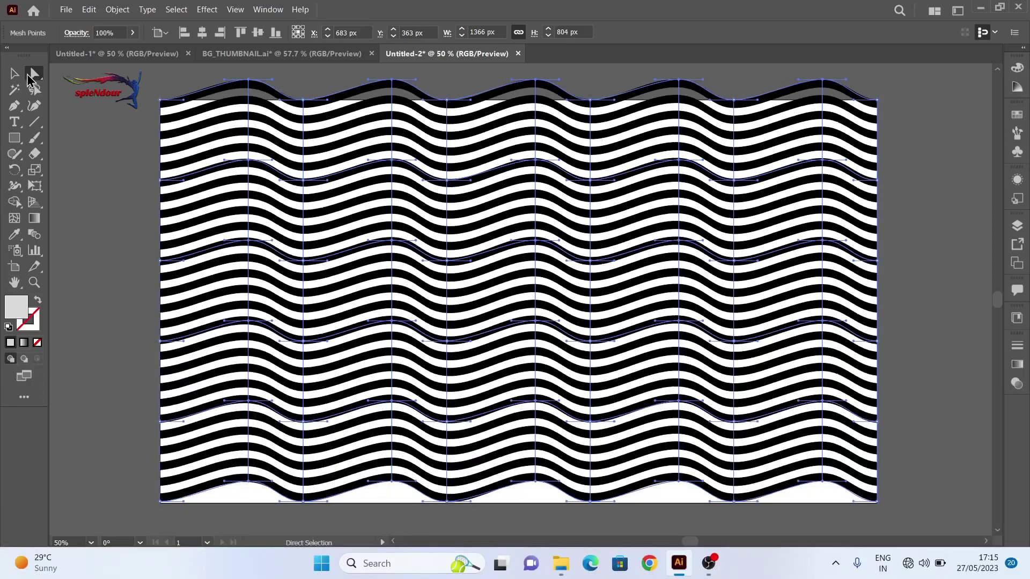
pyautogui.click(140, 97)
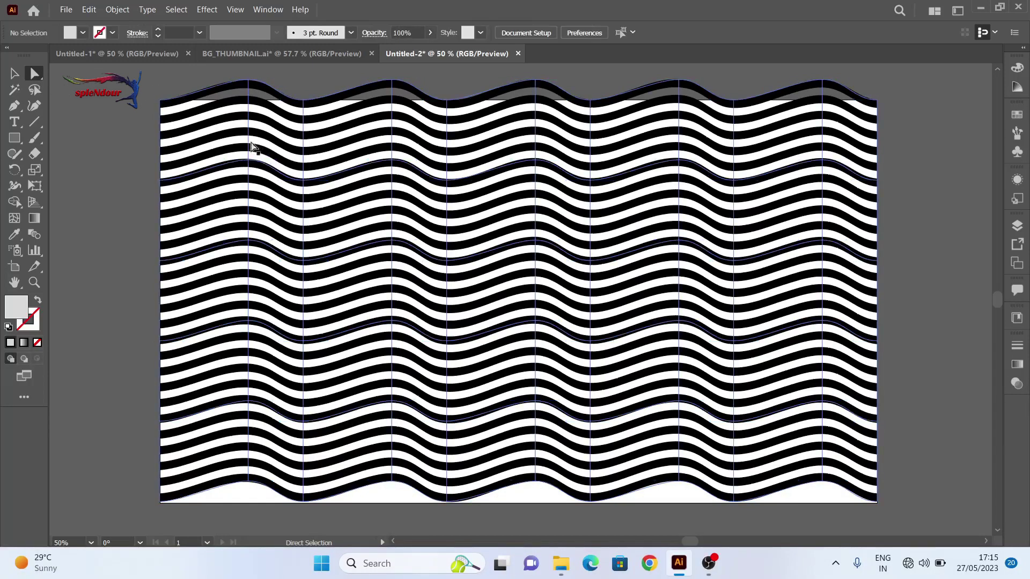
# Step: Drag left-side mesh points to add bulges and an S-bend to the left stripes
pyautogui.moveTo(248, 163); pyautogui.dragTo(207, 171)
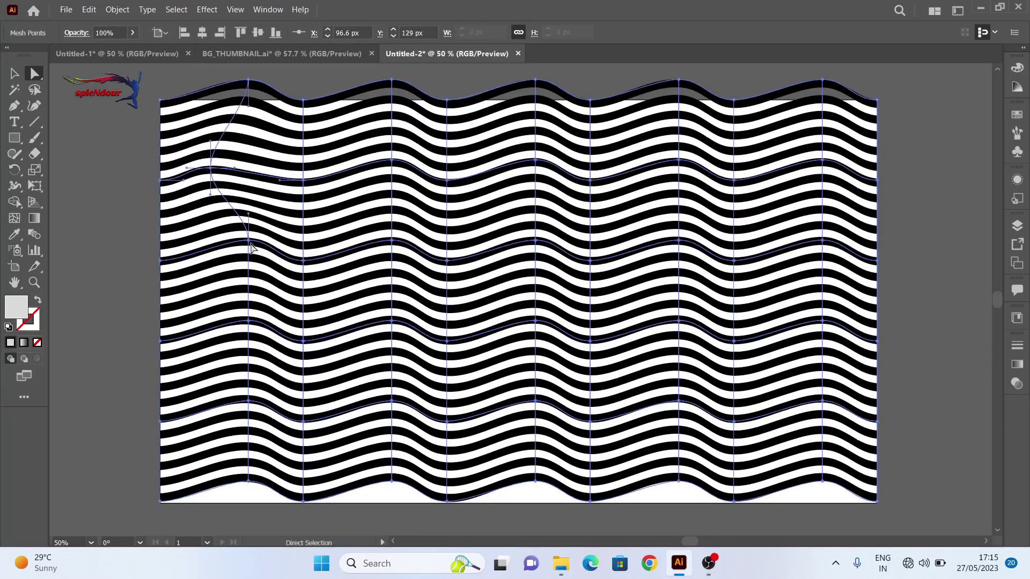
pyautogui.moveTo(258, 232); pyautogui.dragTo(264, 225)
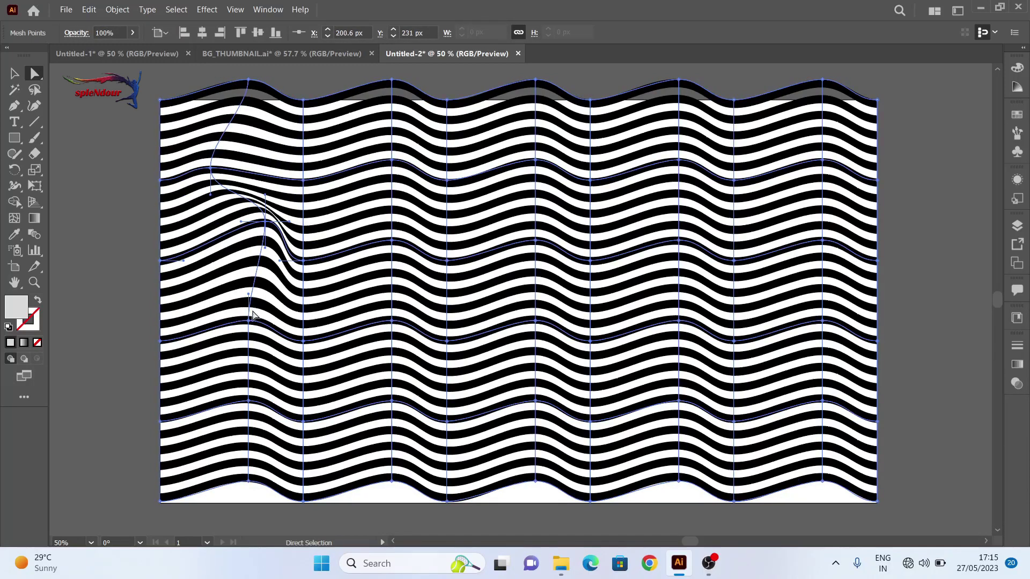
pyautogui.moveTo(257, 324); pyautogui.dragTo(257, 381)
pyautogui.moveTo(252, 479); pyautogui.dragTo(193, 451)
pyautogui.moveTo(303, 260); pyautogui.dragTo(321, 241)
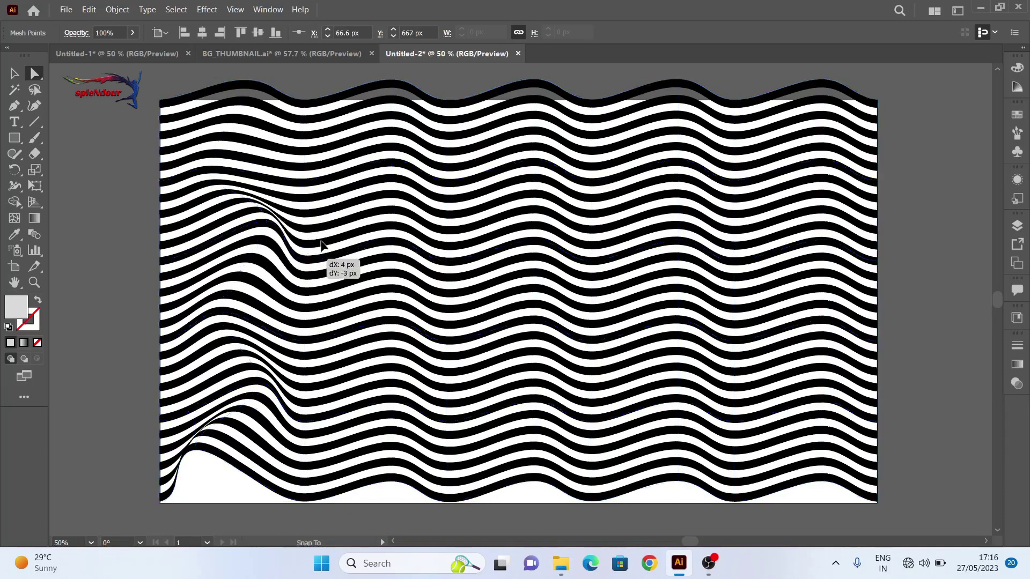
pyautogui.moveTo(303, 180); pyautogui.dragTo(287, 169)
pyautogui.moveTo(303, 100); pyautogui.dragTo(333, 100)
# Step: Drag central mesh points to fold the middle and lower-middle waves
pyautogui.moveTo(391, 241); pyautogui.dragTo(421, 284)
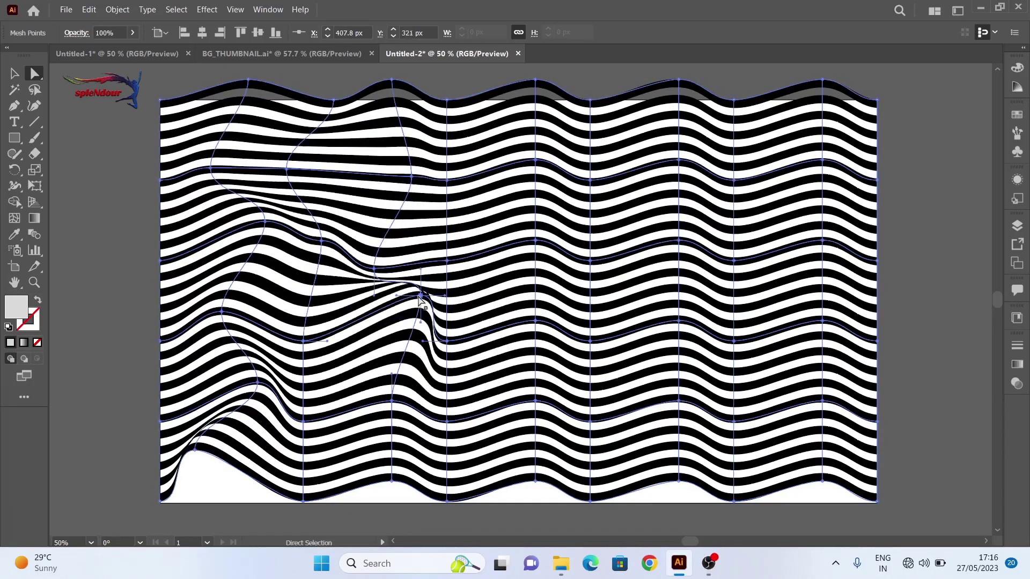
pyautogui.moveTo(392, 485); pyautogui.dragTo(402, 501)
pyautogui.moveTo(469, 344); pyautogui.dragTo(467, 254)
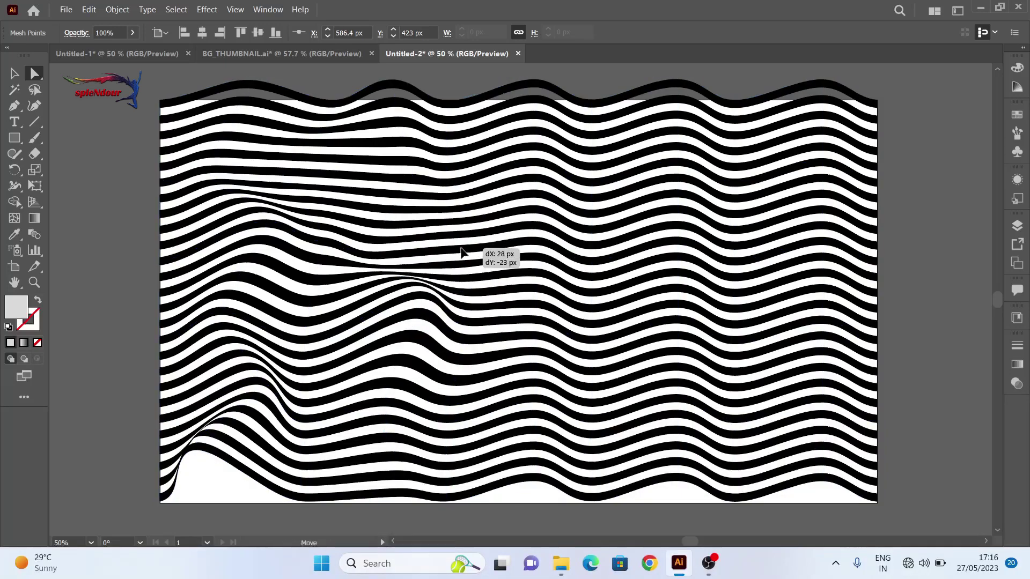
pyautogui.moveTo(459, 172); pyautogui.dragTo(468, 170)
pyautogui.moveTo(466, 322); pyautogui.dragTo(506, 266)
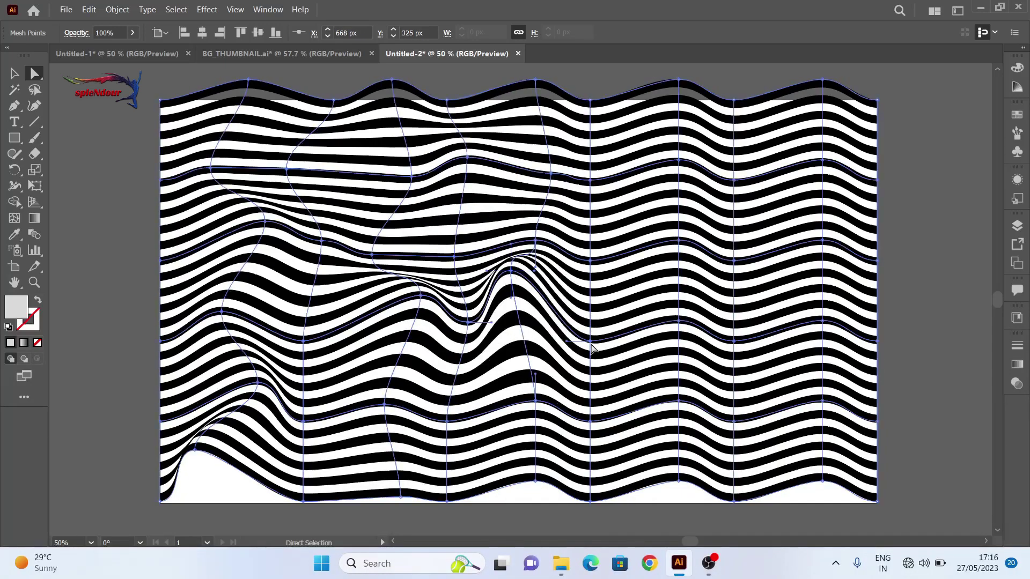
pyautogui.moveTo(537, 488); pyautogui.dragTo(498, 467)
pyautogui.moveTo(590, 376); pyautogui.dragTo(576, 370)
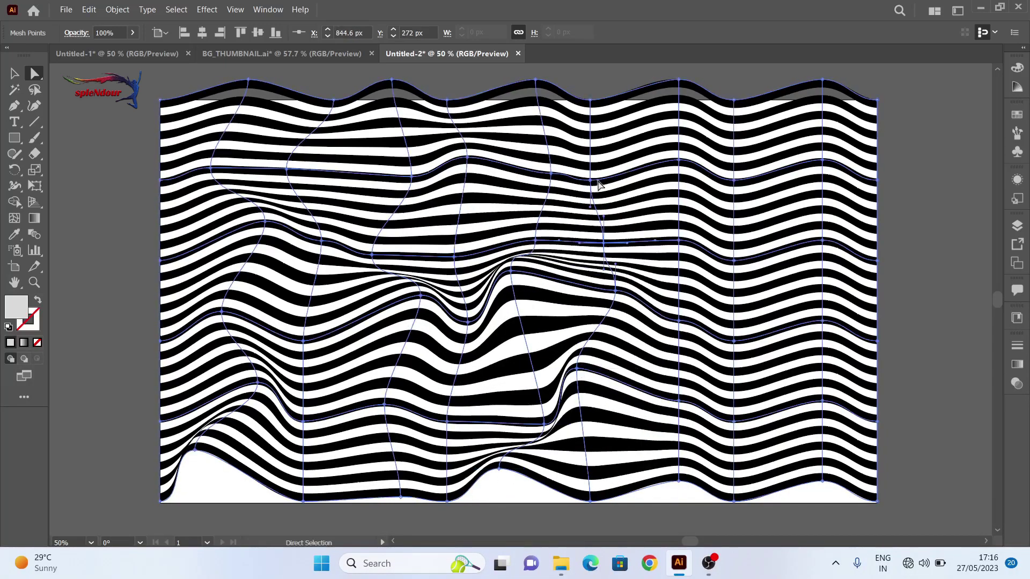
# Step: Drag right-side and lower mesh points to sag and bend those waves
pyautogui.click(745, 149)
pyautogui.moveTo(745, 149); pyautogui.dragTo(761, 231)
pyautogui.moveTo(822, 321); pyautogui.dragTo(837, 317)
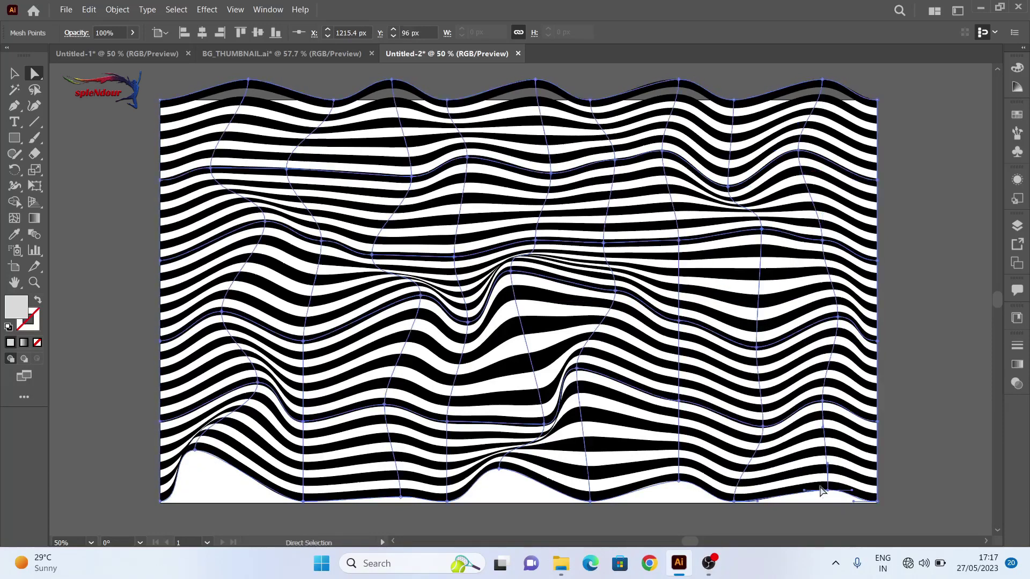
pyautogui.moveTo(678, 400); pyautogui.dragTo(700, 389)
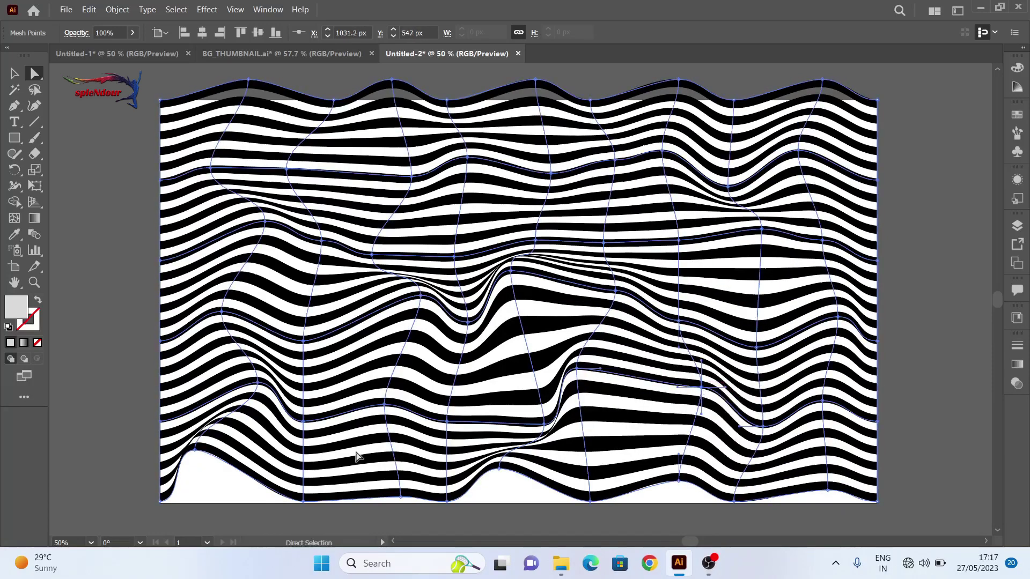
pyautogui.moveTo(196, 452); pyautogui.dragTo(191, 462)
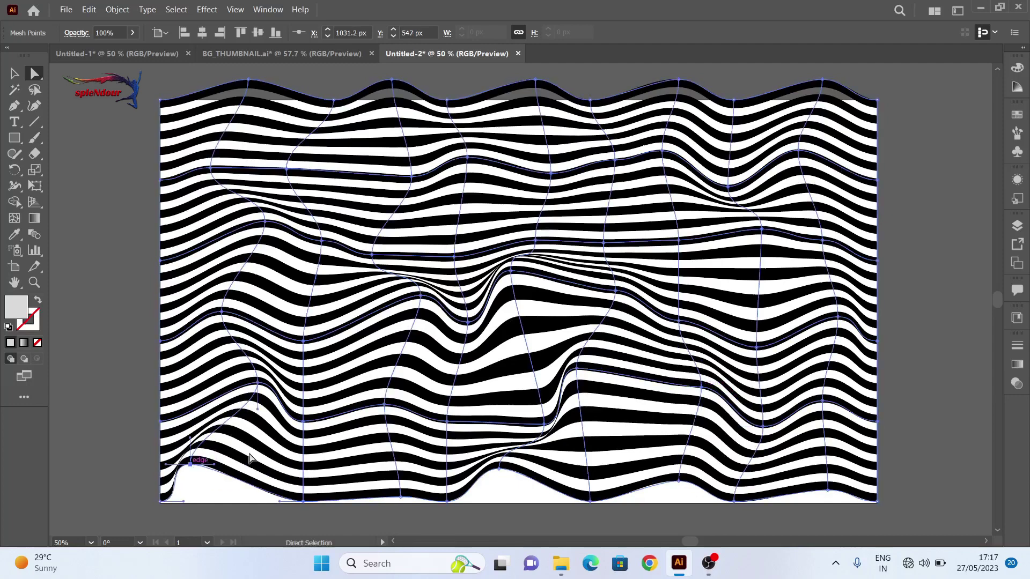
pyautogui.moveTo(545, 425); pyautogui.dragTo(526, 398)
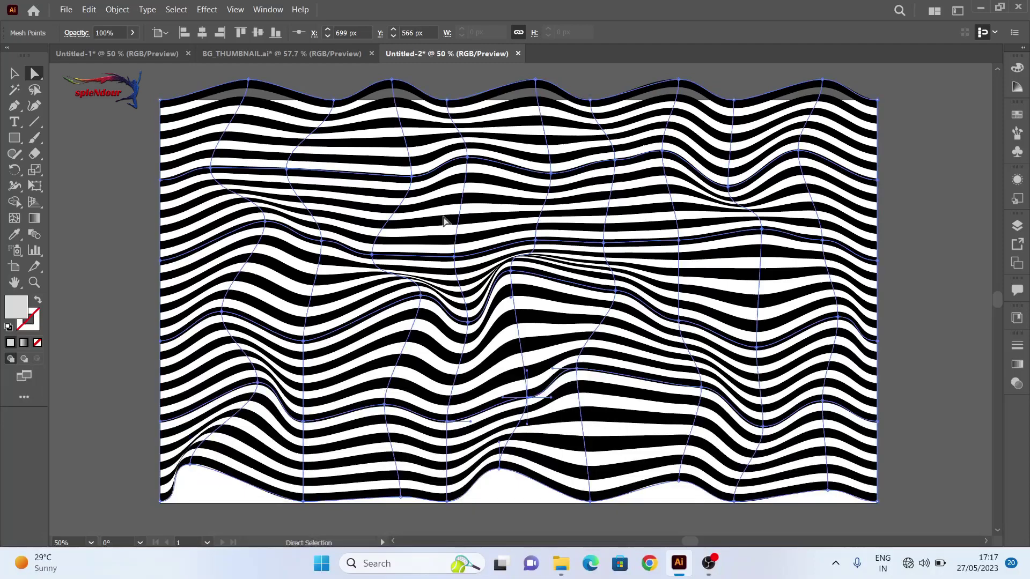
pyautogui.press('v')
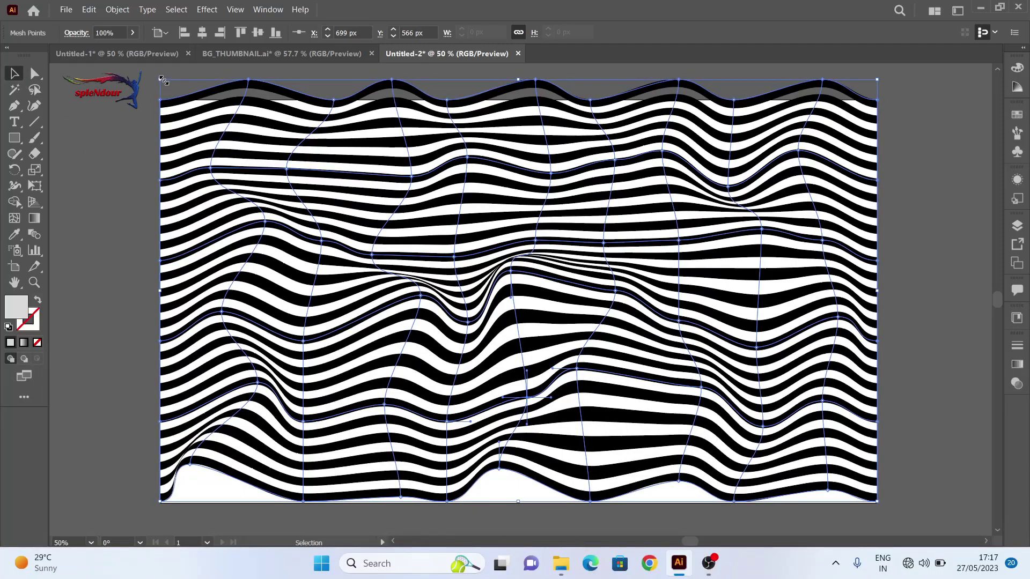
# Step: Scale up the stripe pattern, rotate it about 13°, and enlarge it past every artboard edge
pyautogui.moveTo(162, 79)
pyautogui.mouseDown()
pyautogui.moveTo(121, 117)
pyautogui.moveTo(110, 160)
pyautogui.mouseUp()
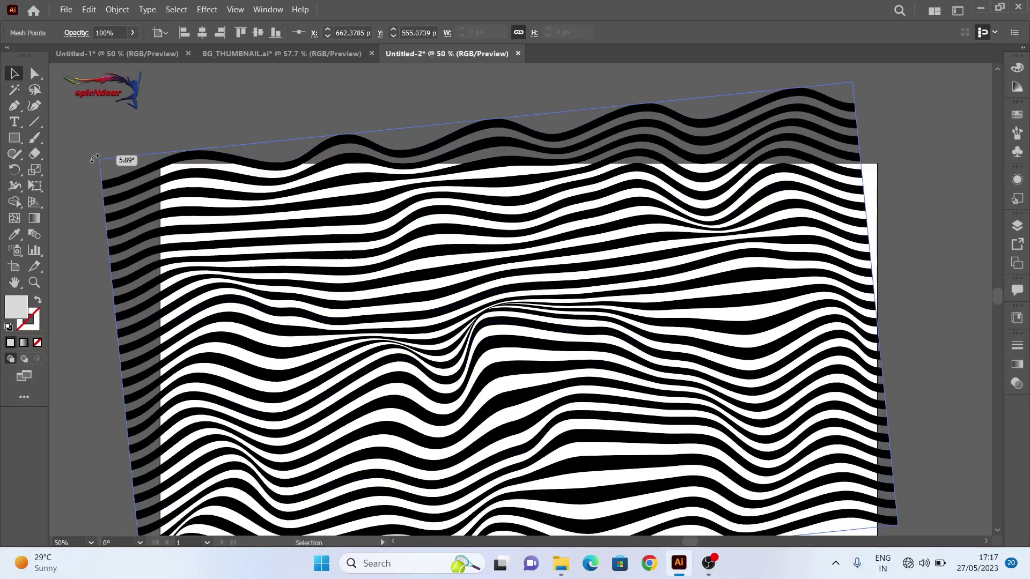
pyautogui.scroll(-3, 453, 317)
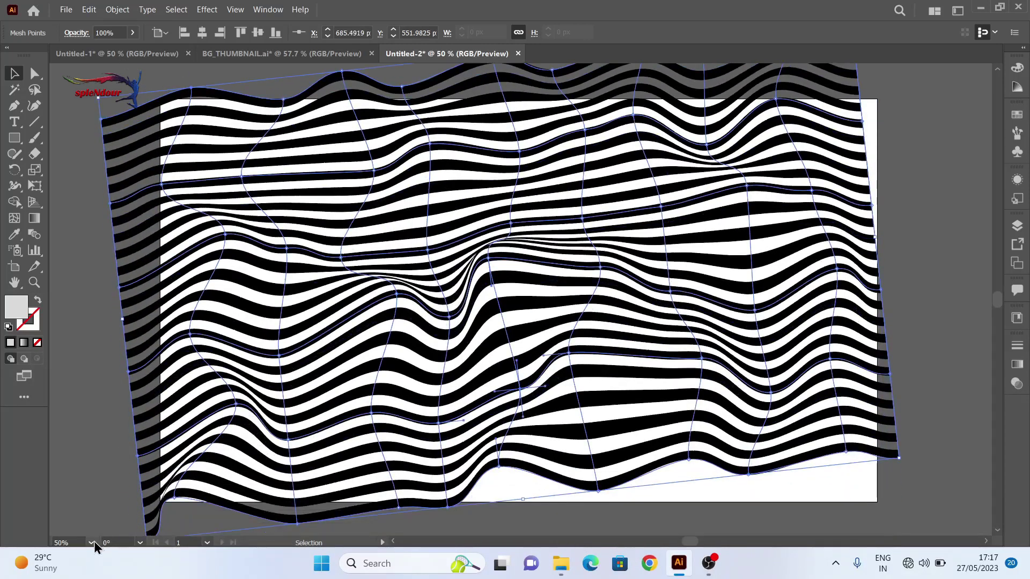
pyautogui.keyDown('alt'); pyautogui.scroll(-1, 225, 389); pyautogui.keyUp('alt')
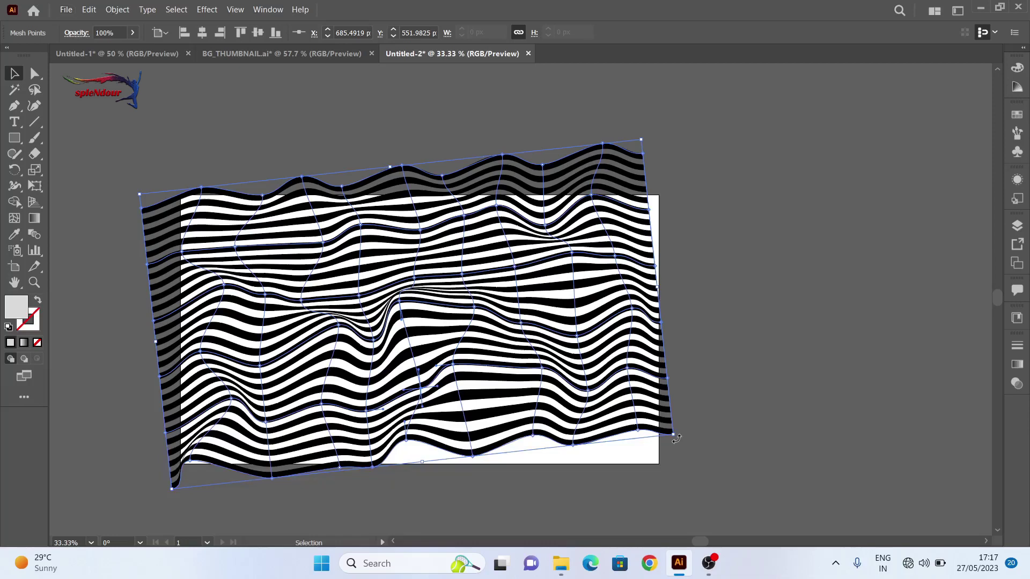
pyautogui.moveTo(686, 439)
pyautogui.mouseDown()
pyautogui.moveTo(720, 414)
pyautogui.moveTo(684, 428)
pyautogui.moveTo(772, 476)
pyautogui.mouseUp()
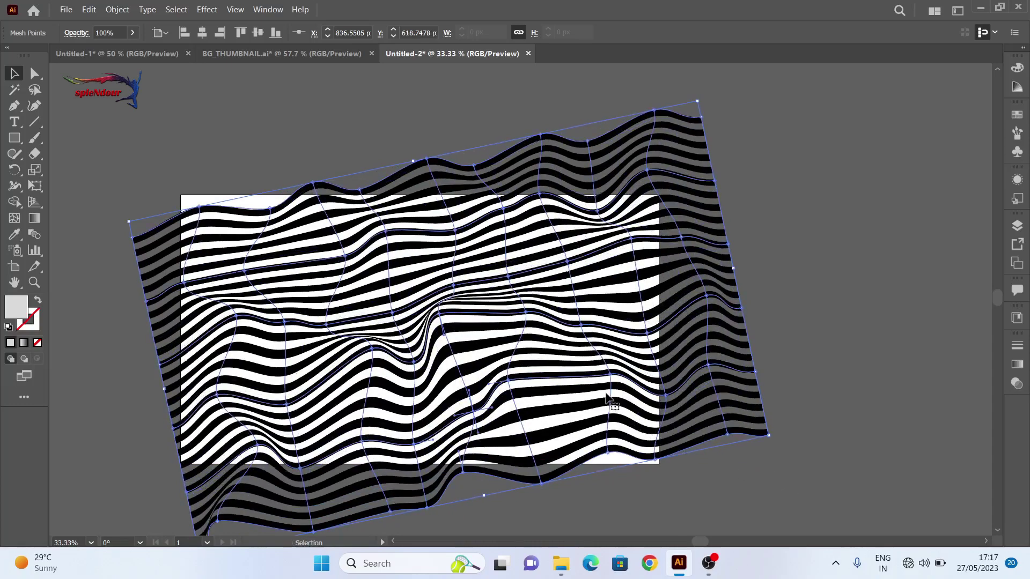
pyautogui.moveTo(131, 221); pyautogui.dragTo(114, 188)
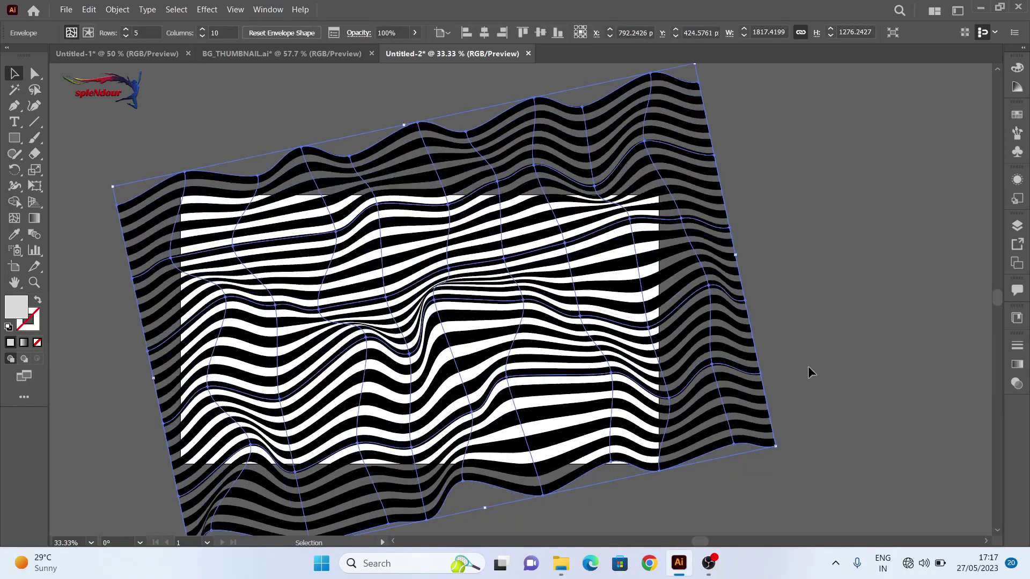
pyautogui.click(900, 322)
pyautogui.scroll(-1, 901, 323)
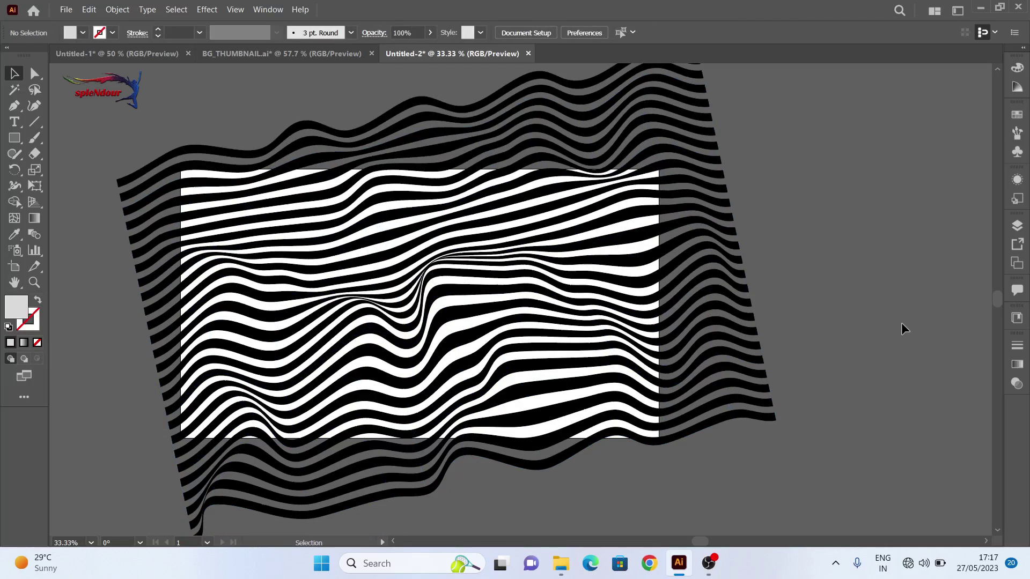
# Step: Draw a 1366 × 768 px rectangle by entering exact dimensions
pyautogui.click(14, 139)
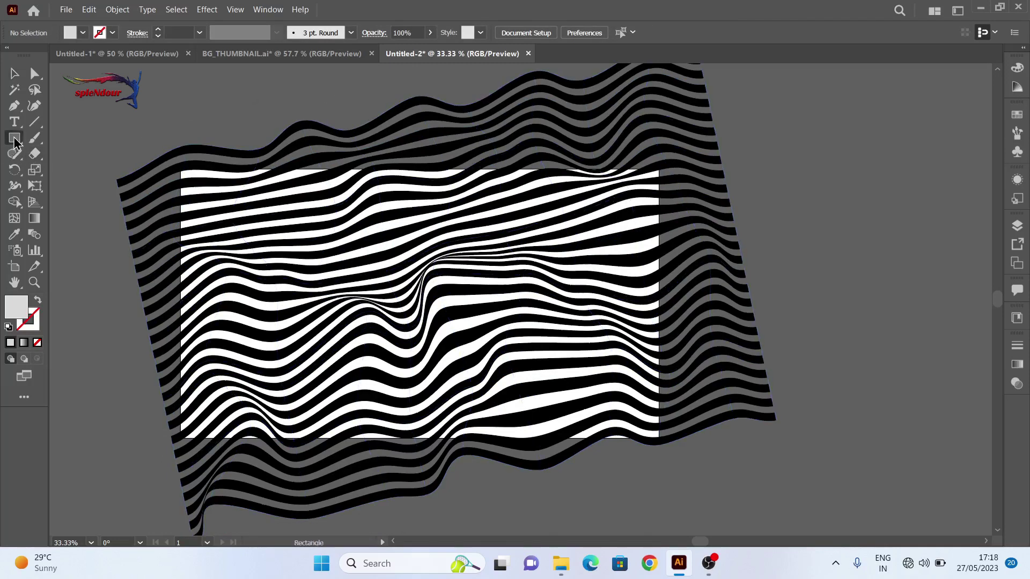
pyautogui.click(215, 208)
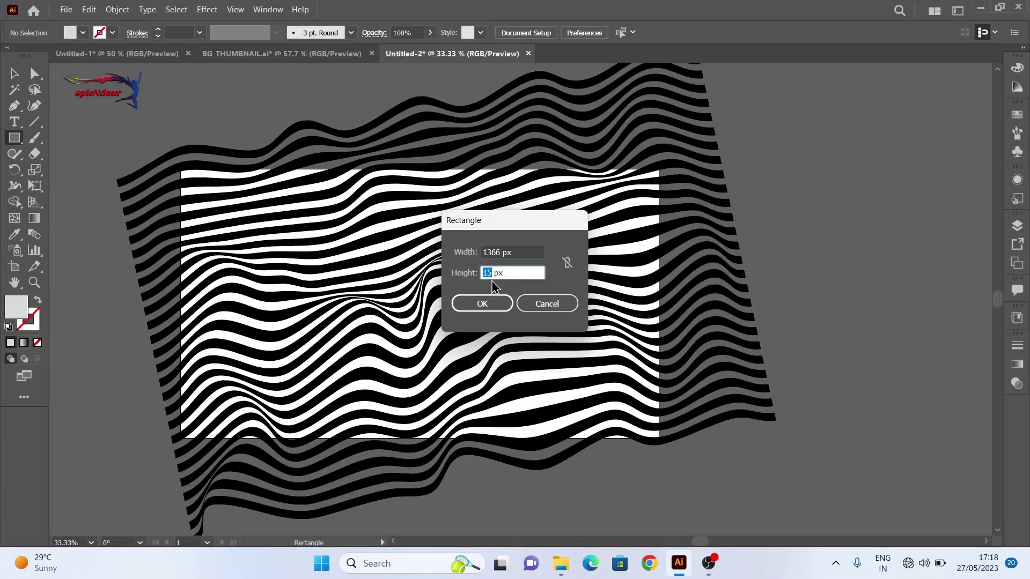
pyautogui.write('768')
pyautogui.click(499, 308)
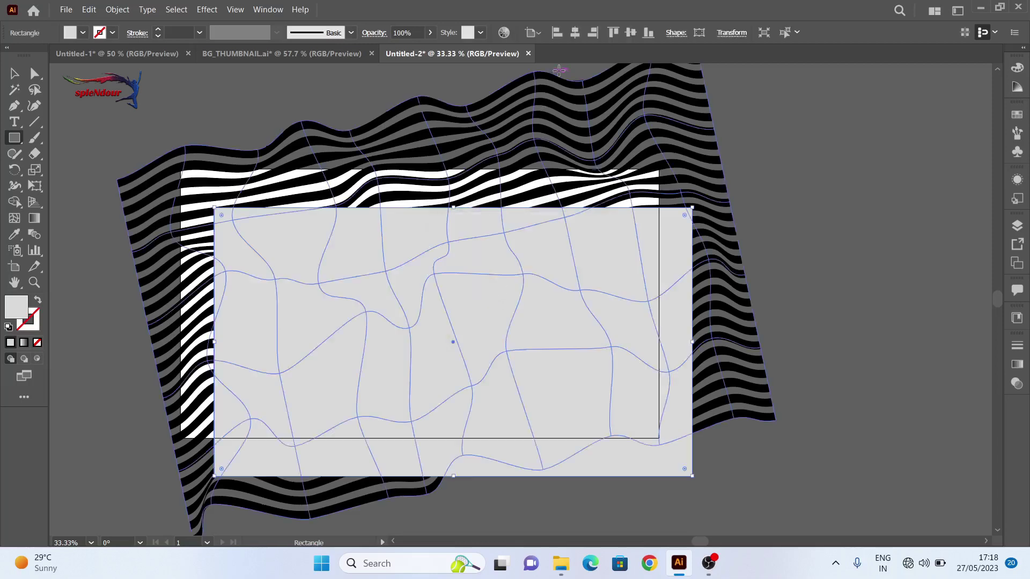
# Step: Fill the rectangle white and centre it horizontally and vertically on the artboard
pyautogui.click(82, 33)
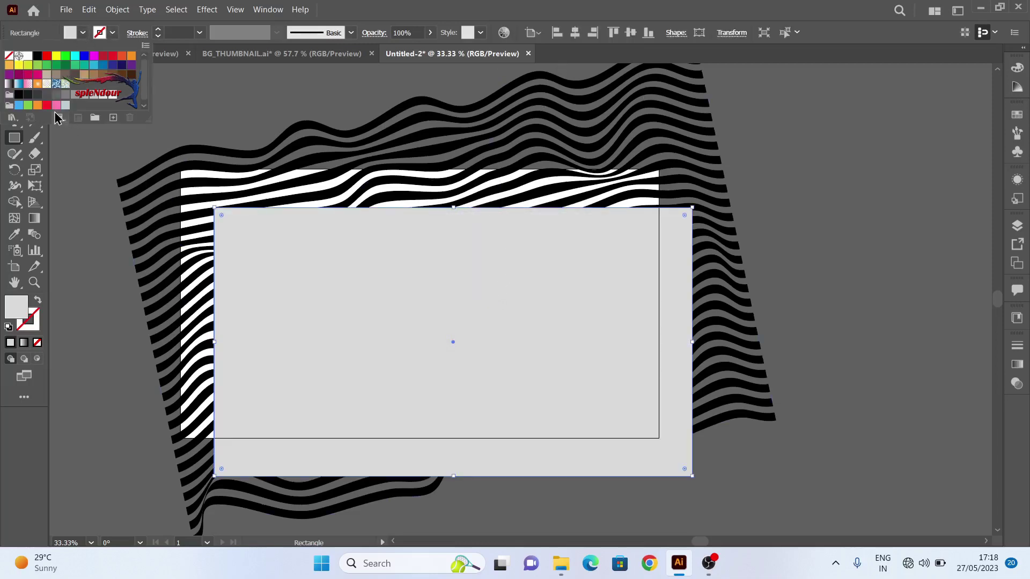
pyautogui.click(27, 55)
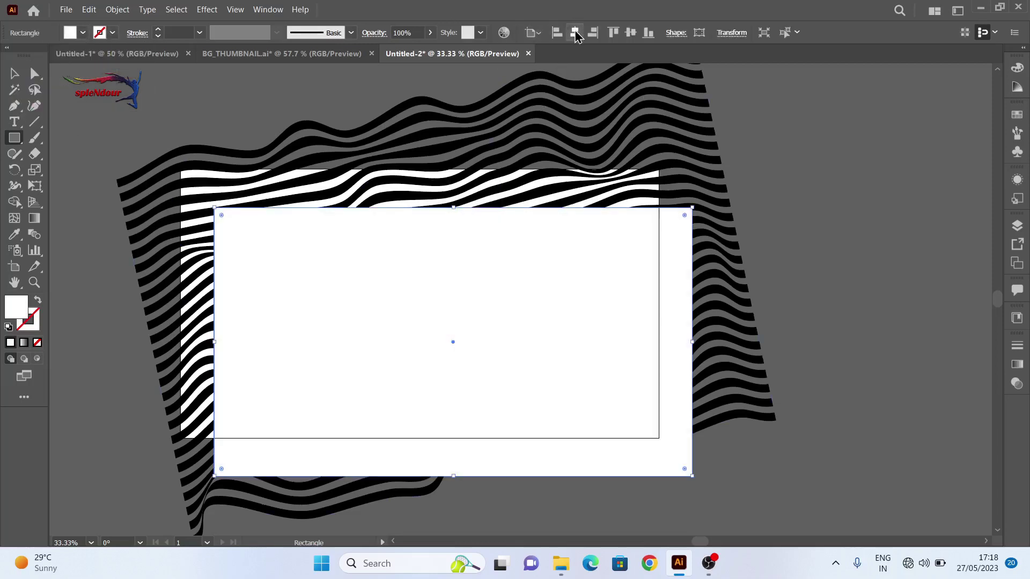
pyautogui.click(574, 33)
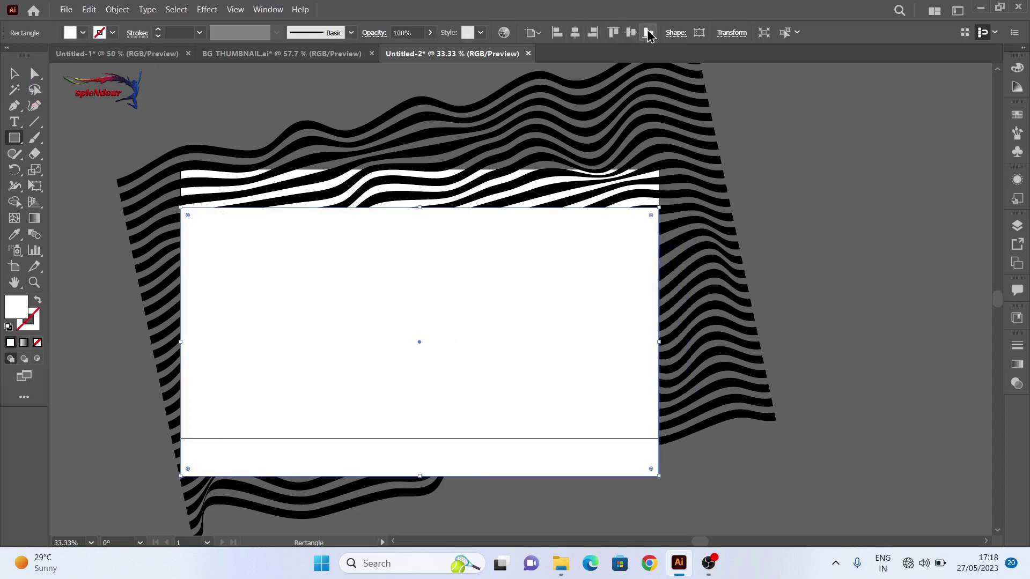
pyautogui.click(631, 33)
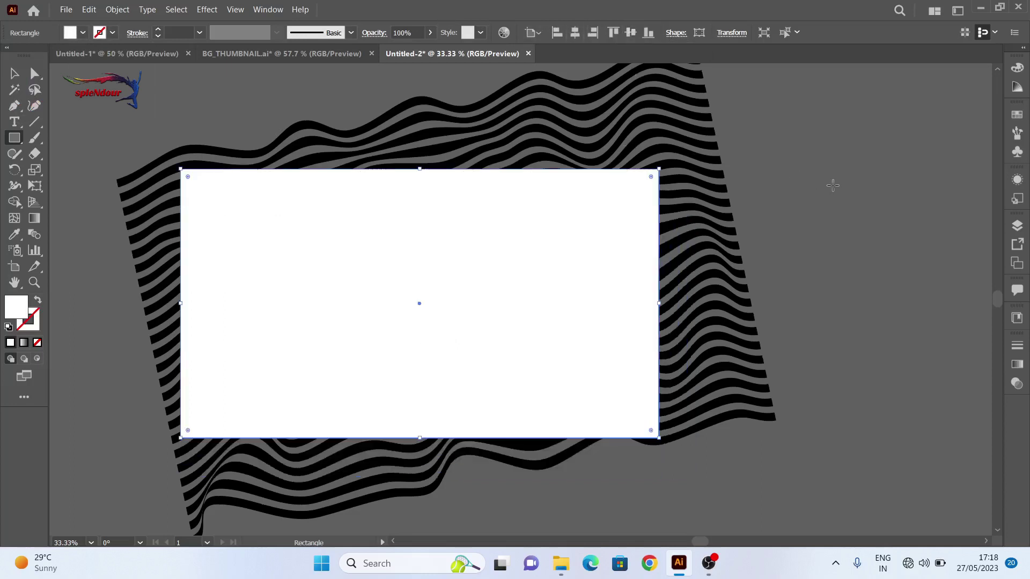
pyautogui.click(15, 75)
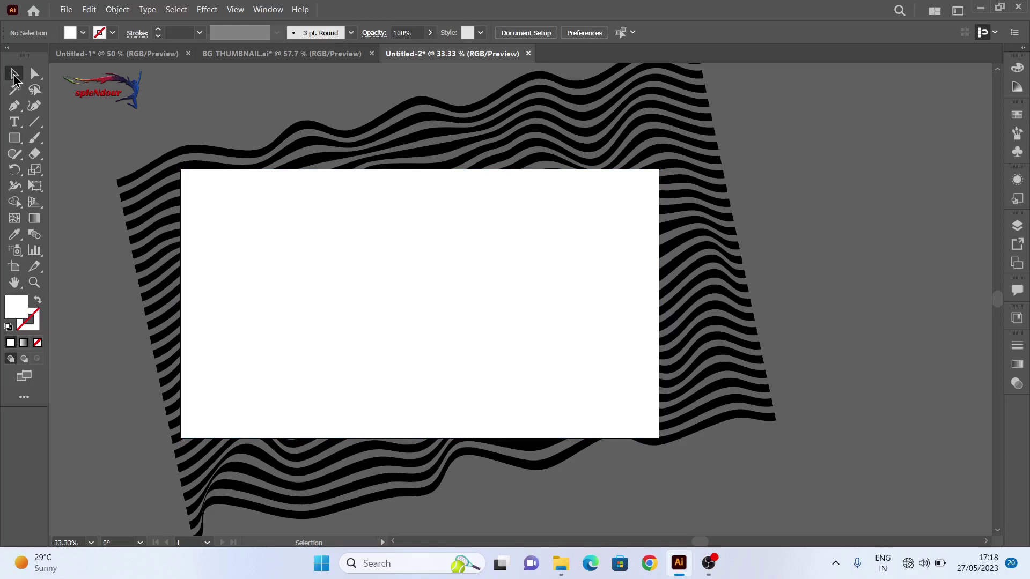
# Step: Select all and make a clipping mask, then fit the artboard in the window
pyautogui.scroll(-3, 674, 502)
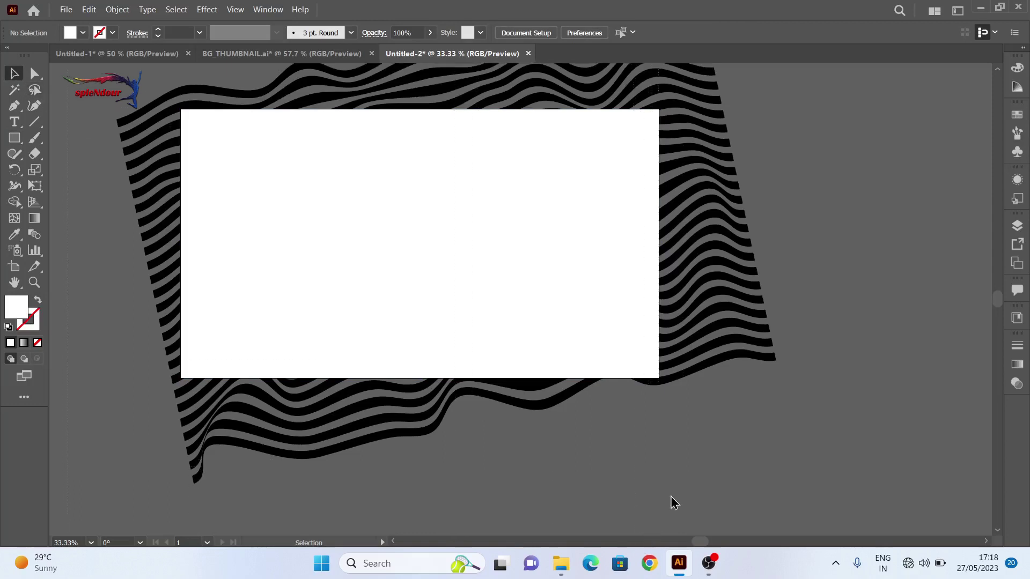
pyautogui.hotkey('ctrl', 'a')
pyautogui.scroll(3, 544, 417)
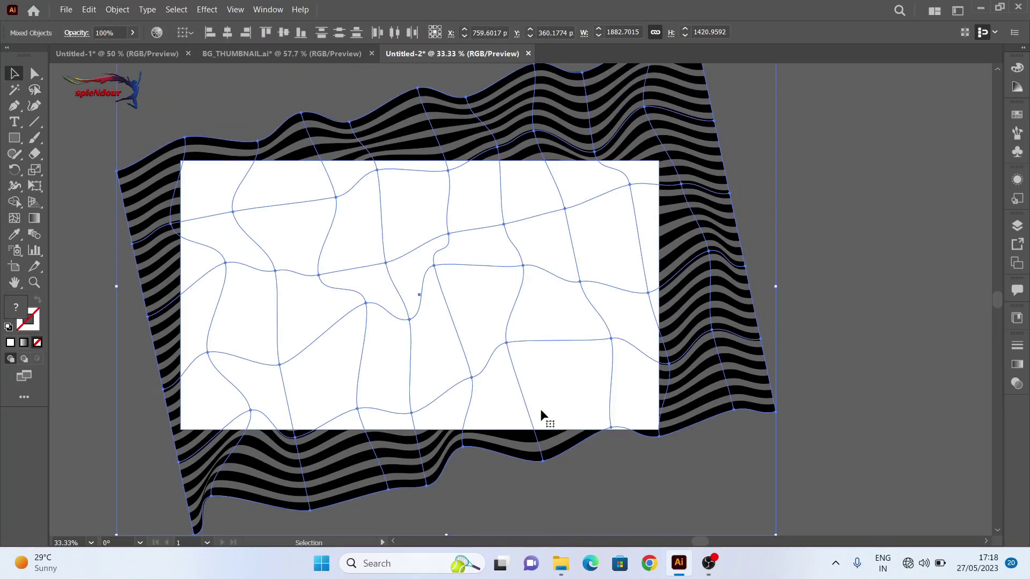
pyautogui.click(110, 10)
pyautogui.moveTo(150, 465)
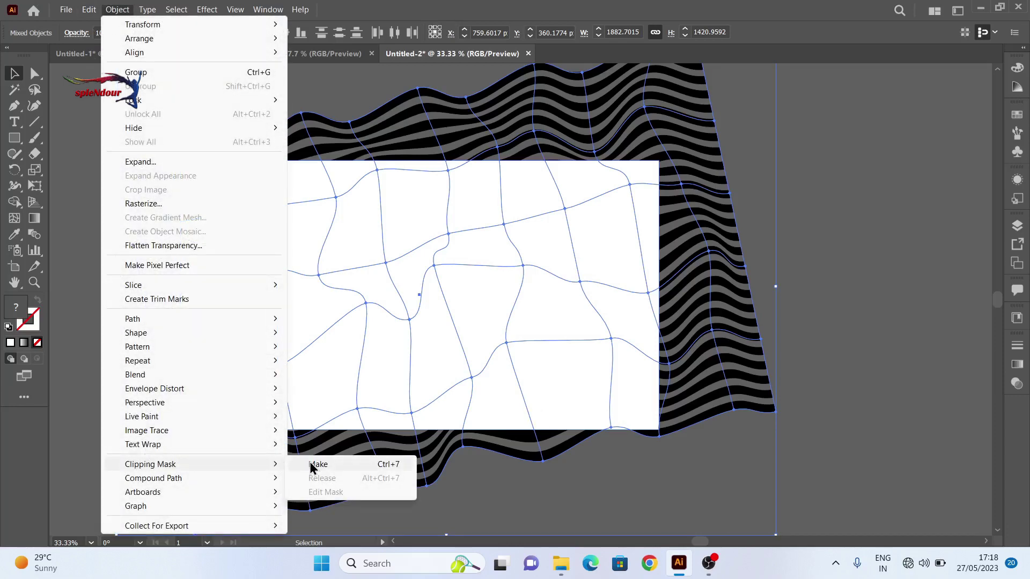
pyautogui.click(311, 465)
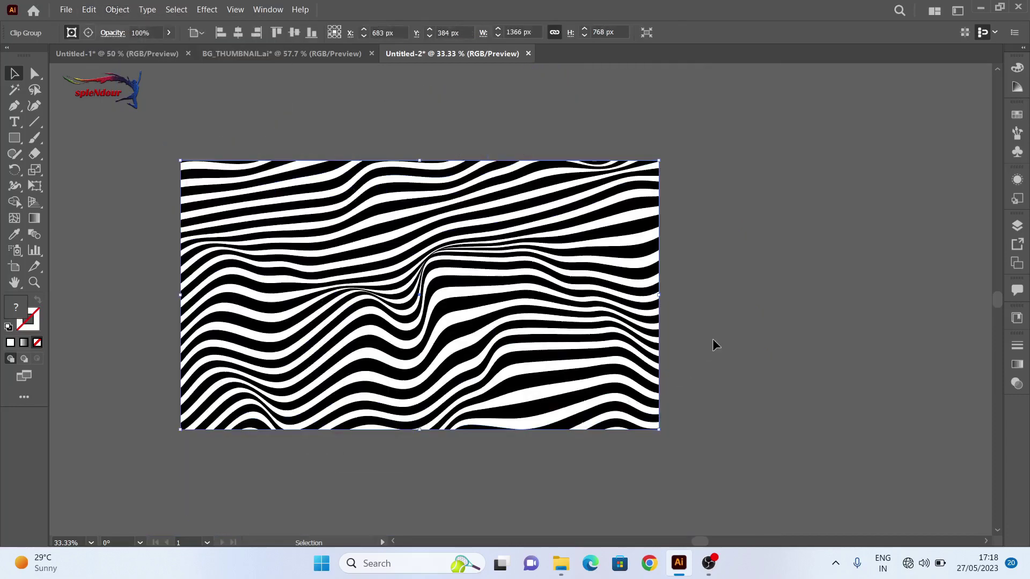
pyautogui.click(91, 542)
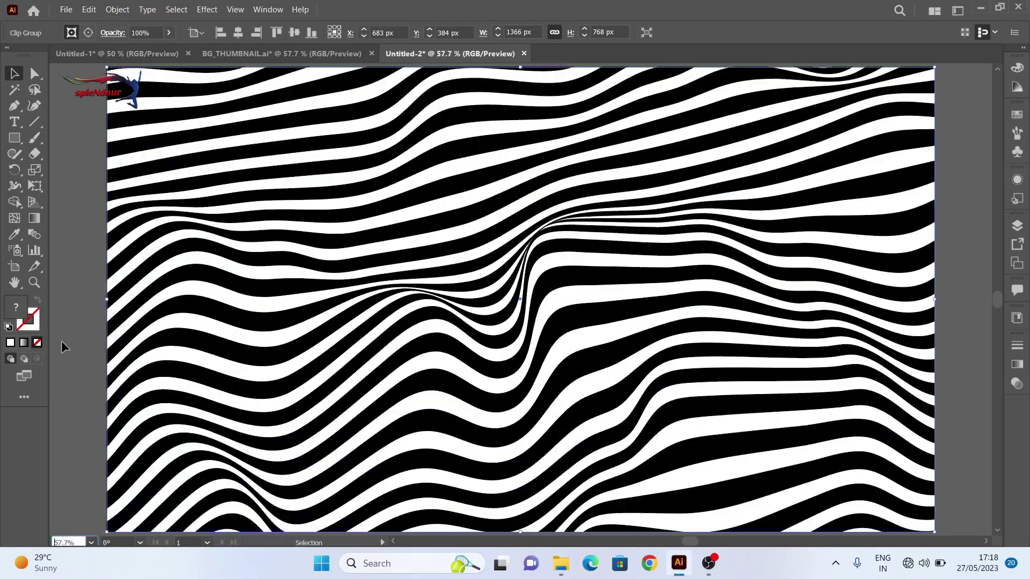
pyautogui.click(72, 342)
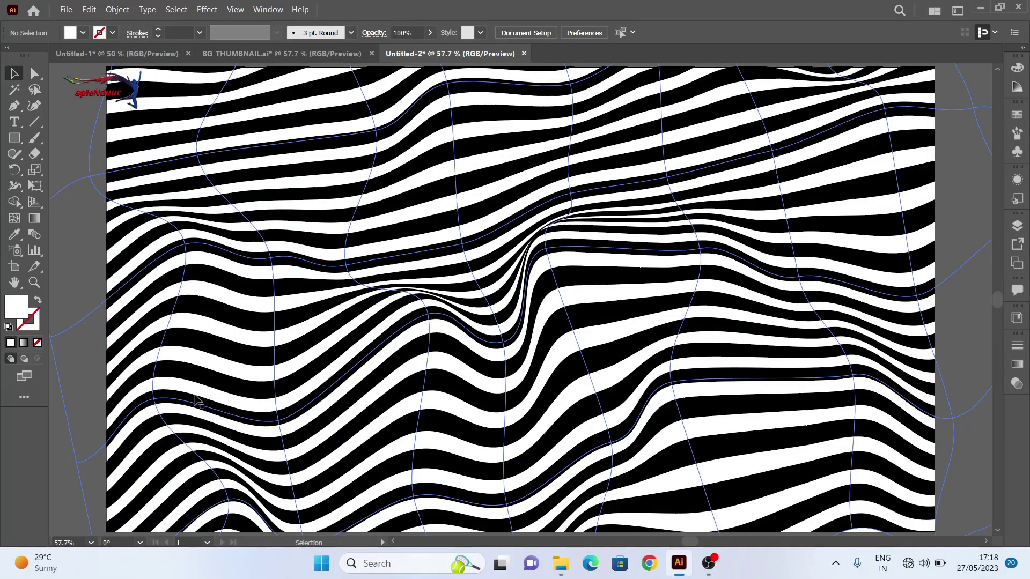
# Step: Isolate the envelope inside the clip group and change the stripe fill to dark grey
pyautogui.scroll(3, 214, 203)
pyautogui.click(159, 156)
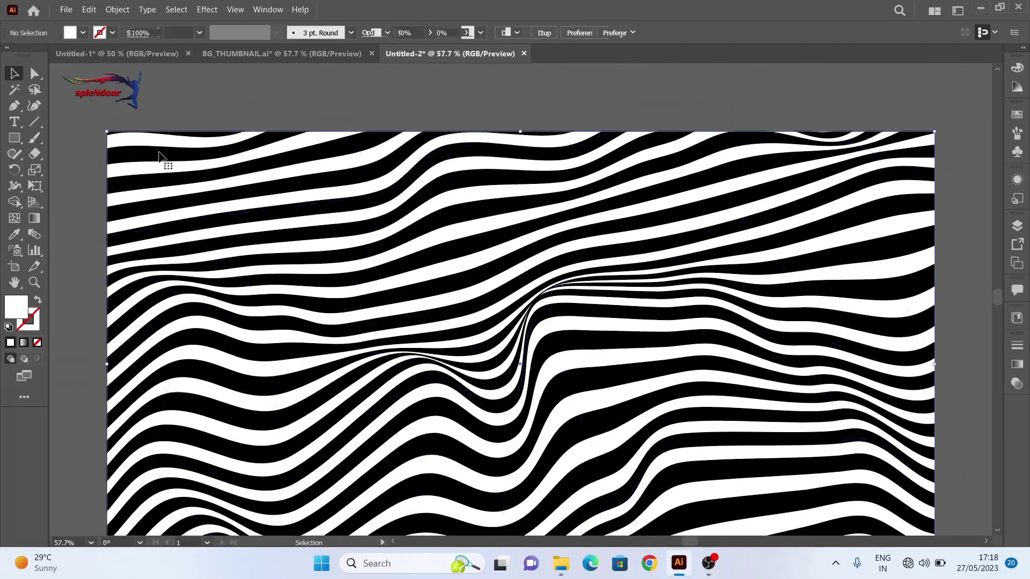
pyautogui.doubleClick(158, 155)
pyautogui.scroll(1, 292, 166)
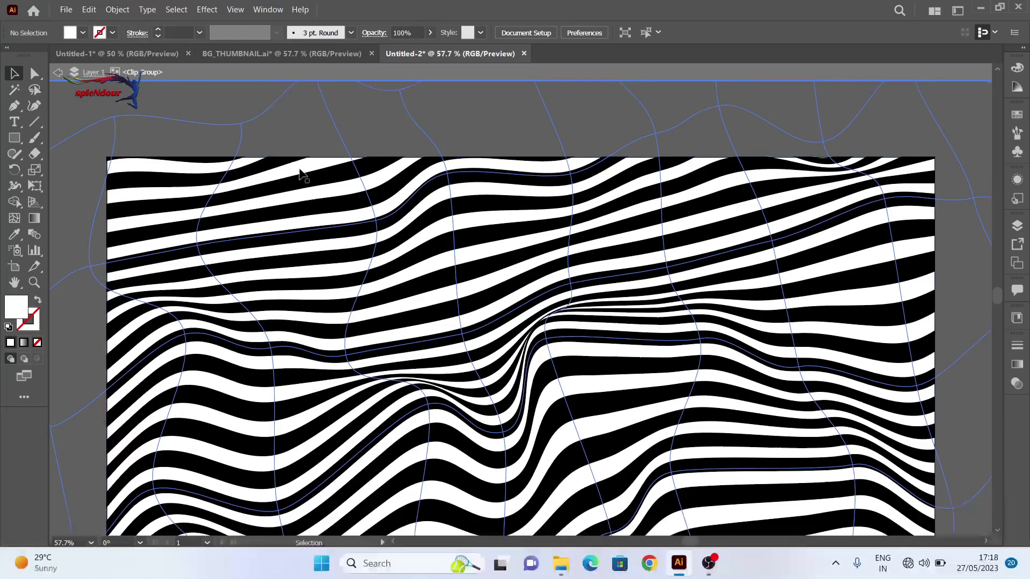
pyautogui.doubleClick(200, 126)
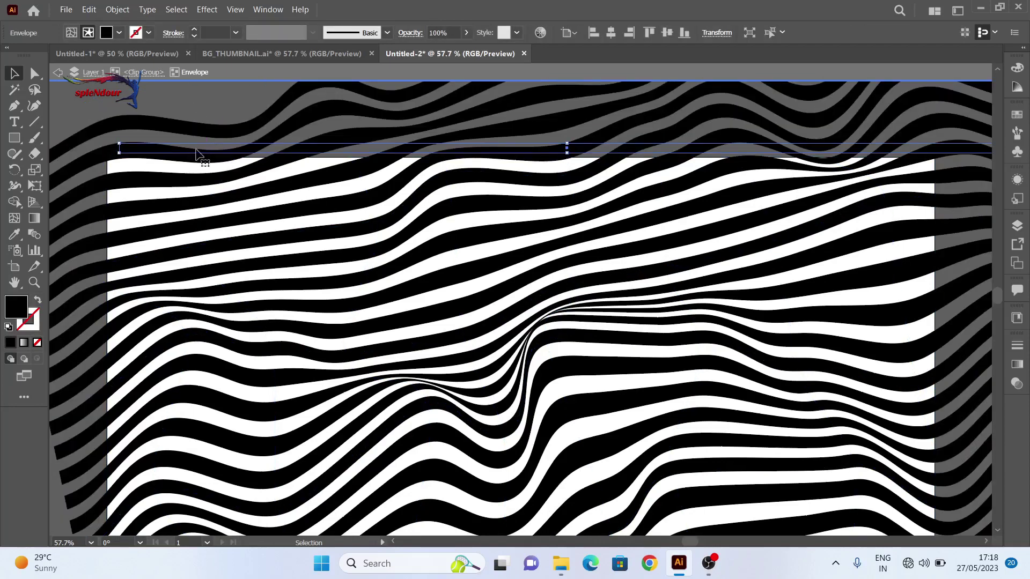
pyautogui.click(119, 33)
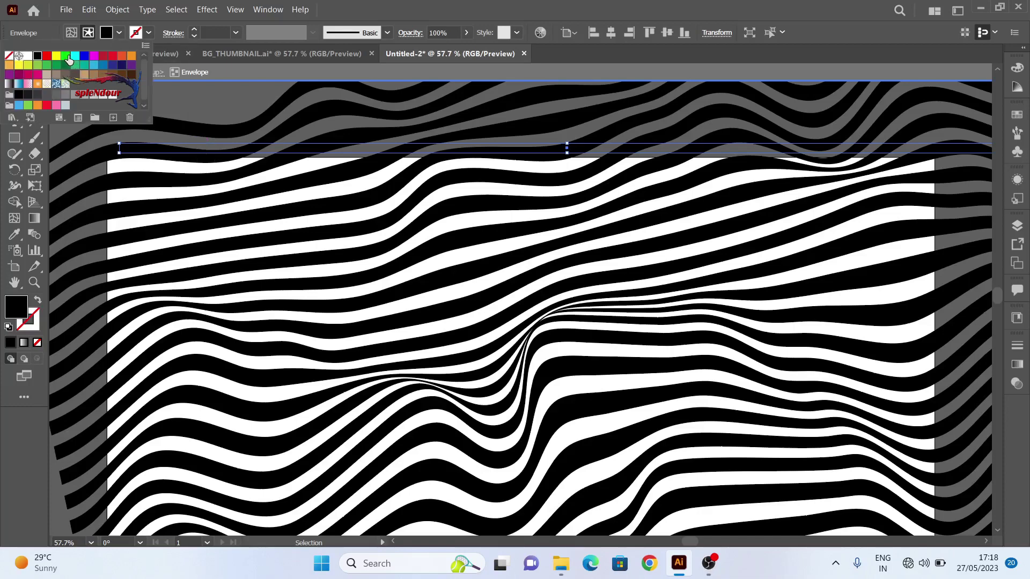
pyautogui.click(66, 56)
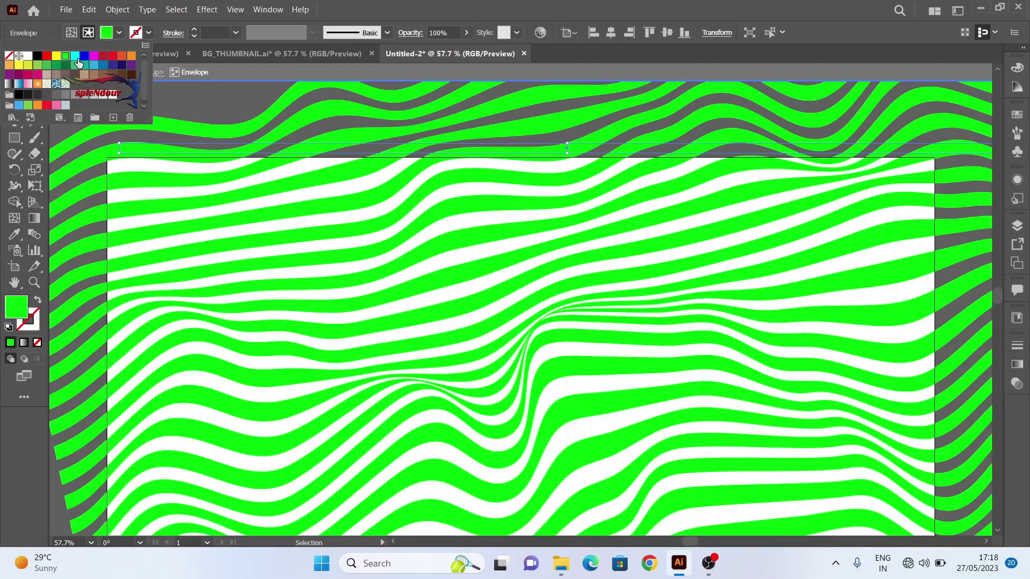
pyautogui.click(75, 57)
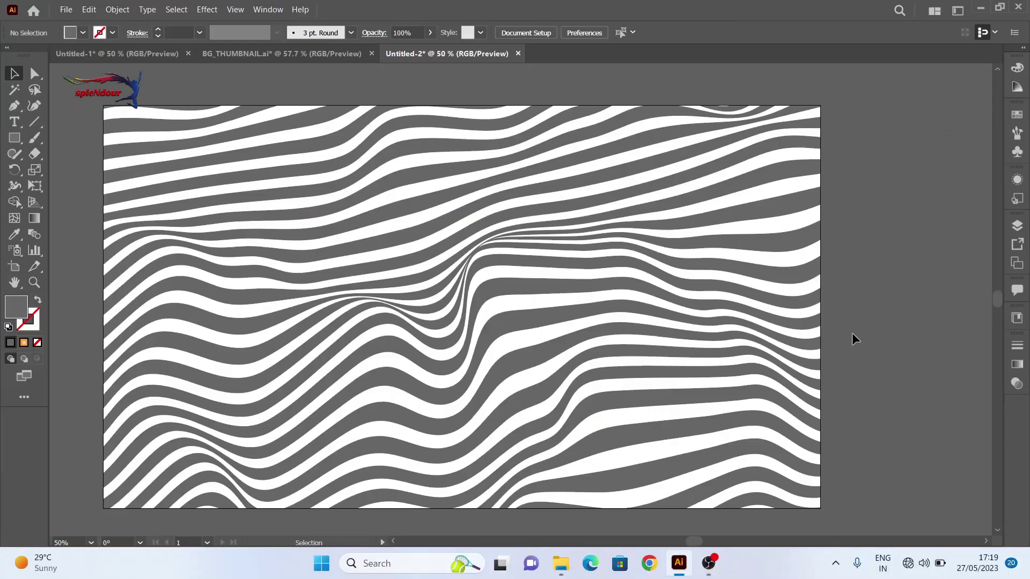